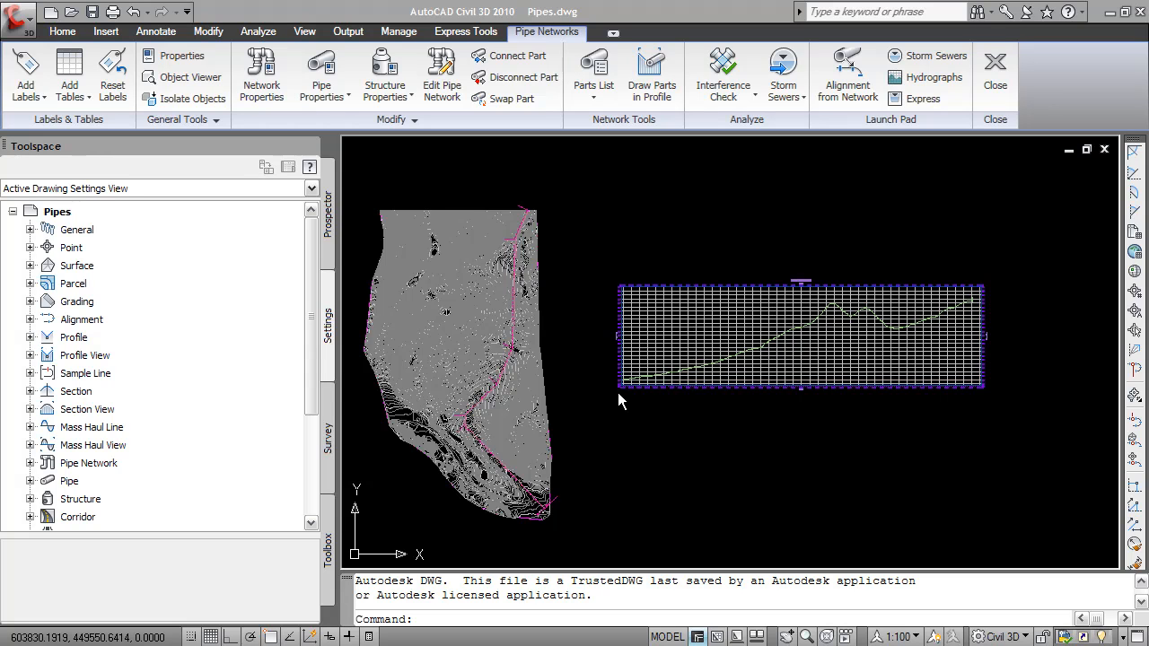
{"action": "scroll", "coordinate": [584, 390], "scroll_direction": "up", "scroll_amount": 5}
{"action": "scroll", "coordinate": [635, 410], "scroll_direction": "down", "scroll_amount": 5}
{"action": "scroll", "coordinate": [769, 354], "scroll_direction": "up", "scroll_amount": 4}
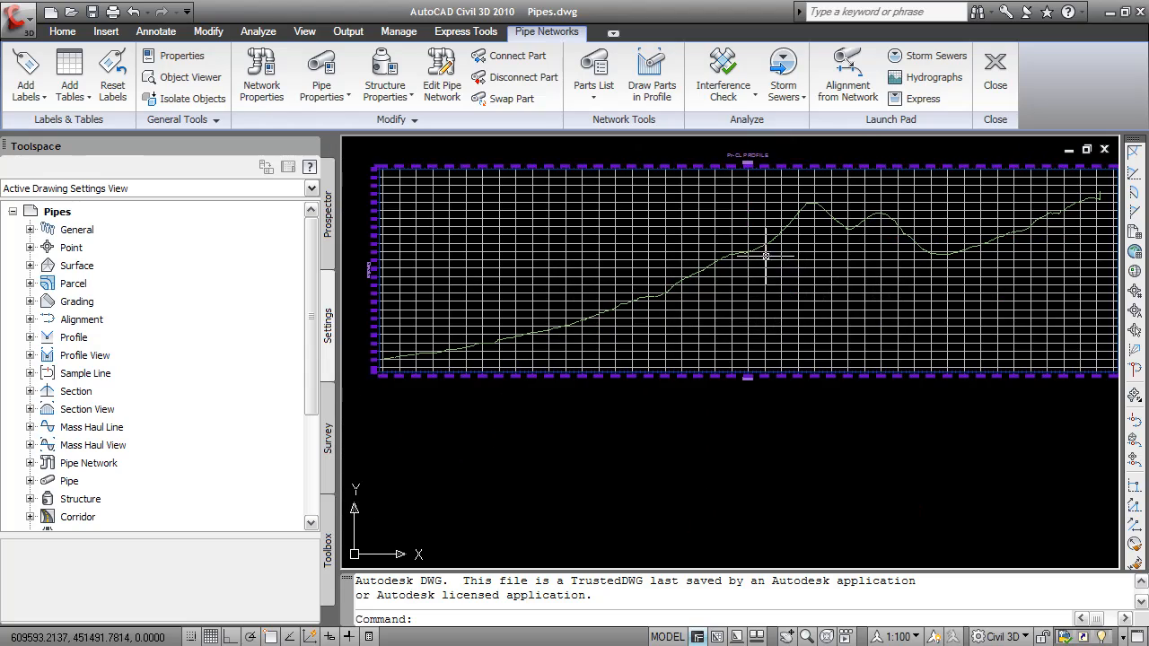
{"action": "mouse_move", "coordinate": [737, 247]}
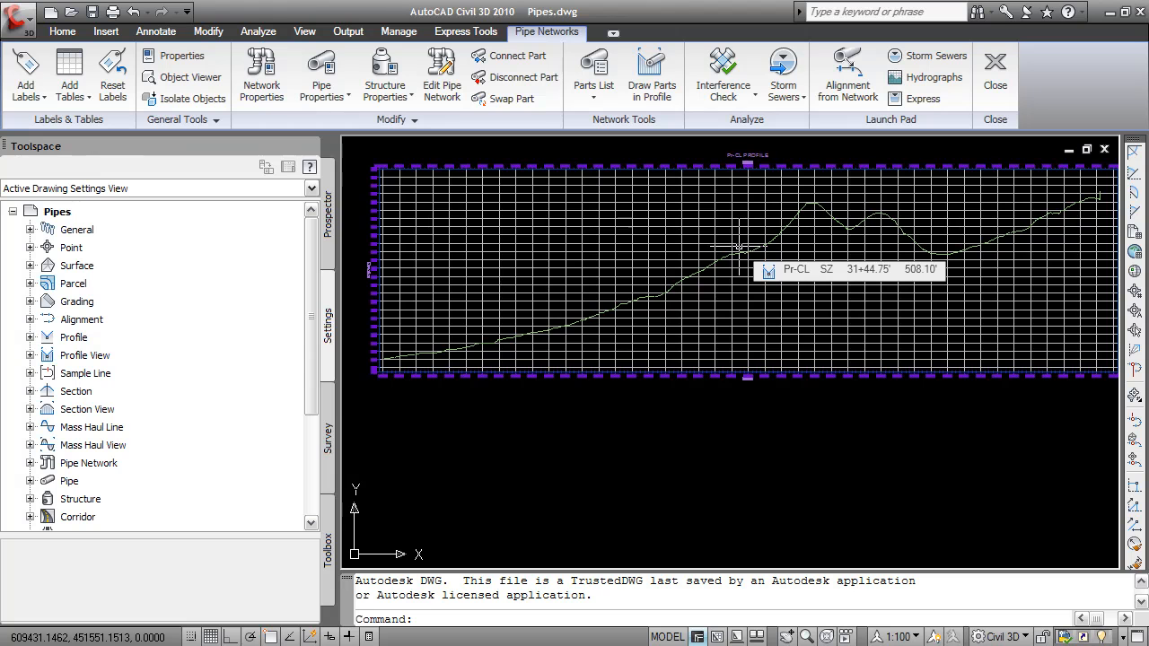
{"action": "scroll", "coordinate": [737, 246], "scroll_direction": "down", "scroll_amount": 5}
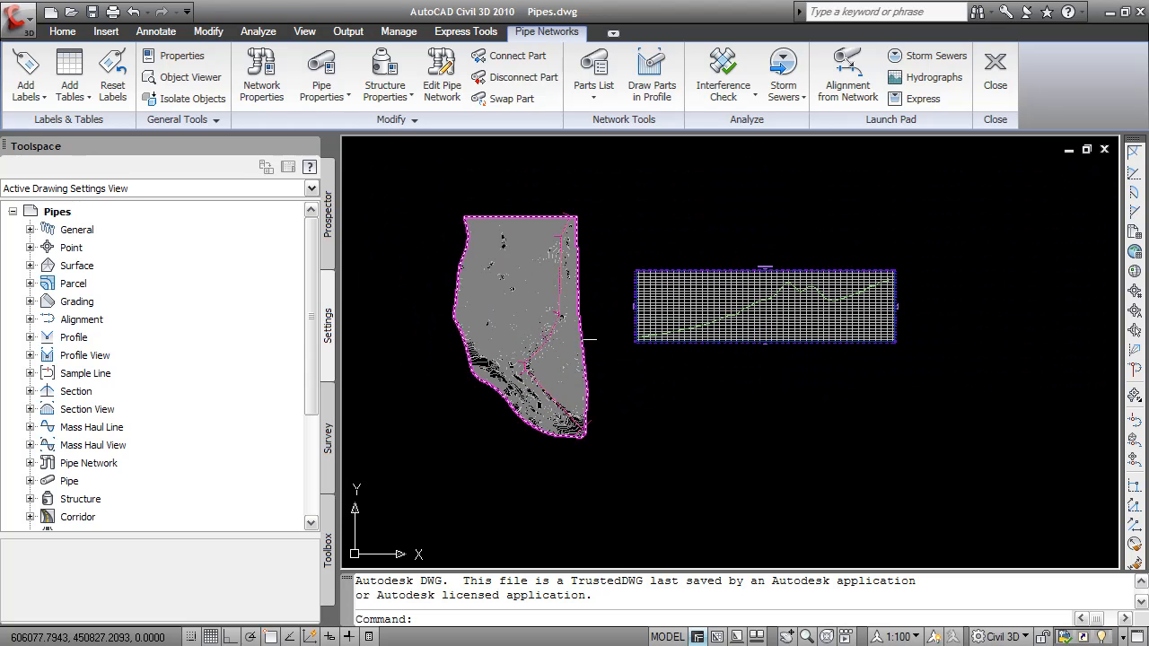
{"action": "mouse_move", "coordinate": [541, 346]}
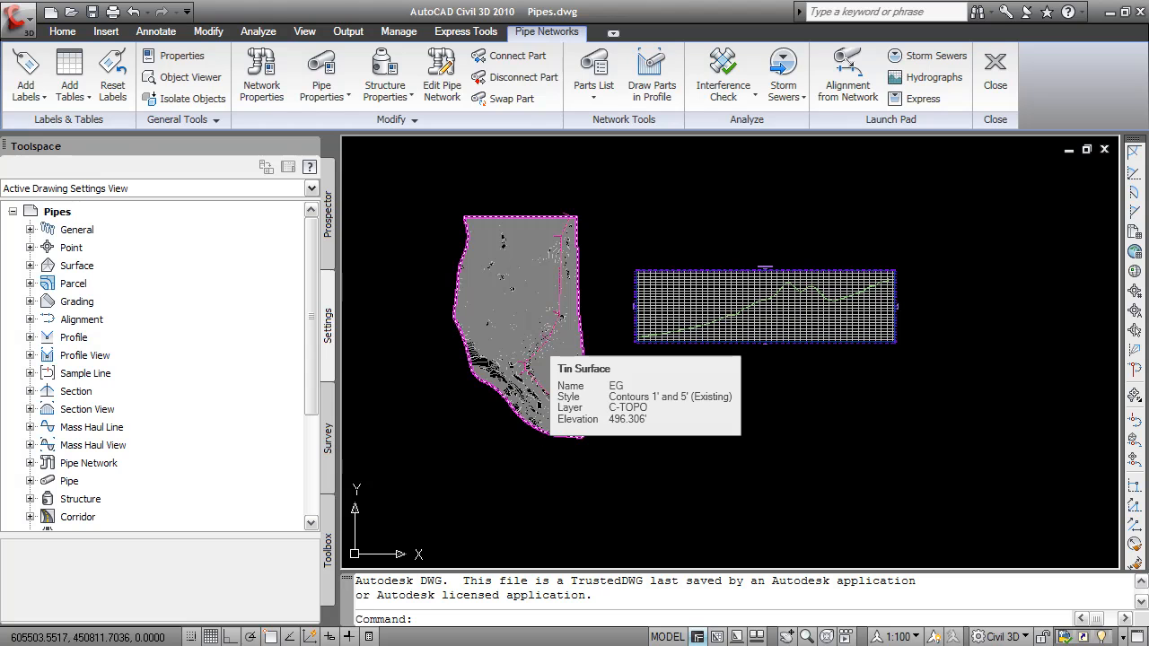
Step: Create a feature line from the Pr-CL alignment using the EG-CL profile, without a dynamic link to the alignment
{"action": "left_click", "coordinate": [62, 32]}
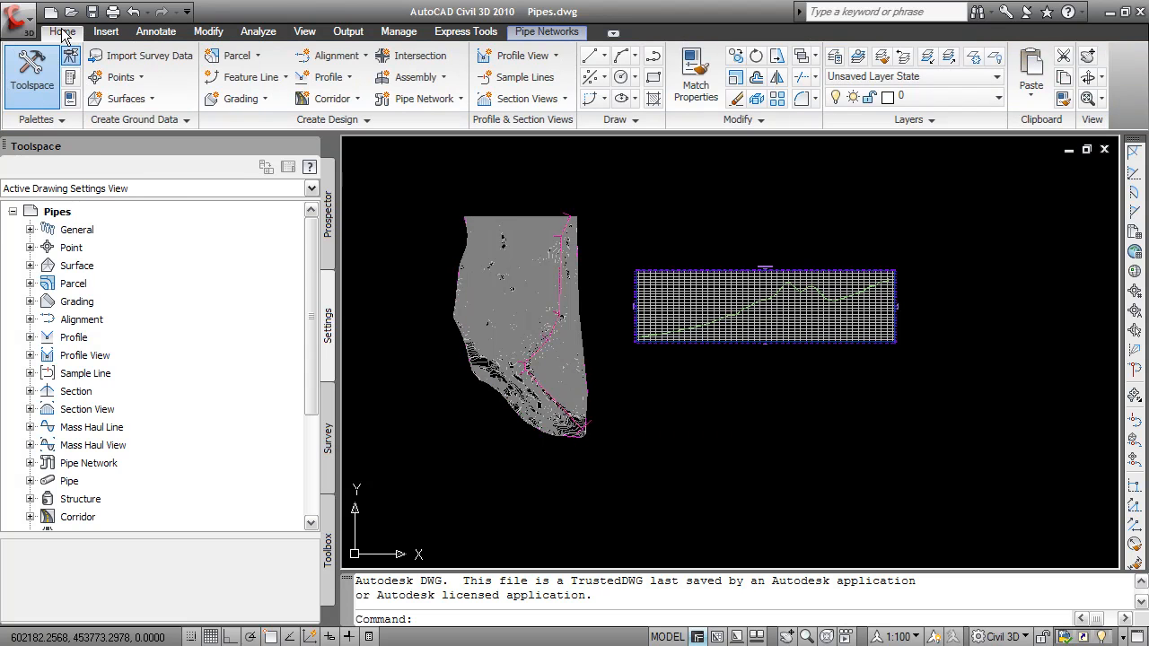
{"action": "left_click", "coordinate": [253, 77]}
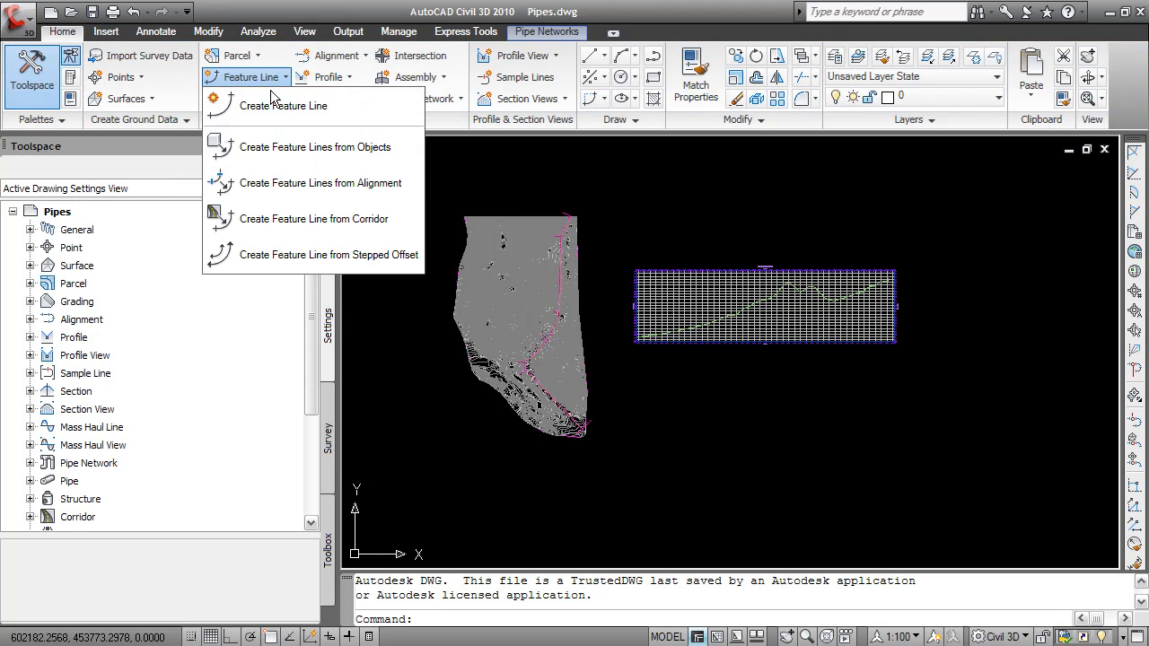
{"action": "left_click", "coordinate": [321, 183]}
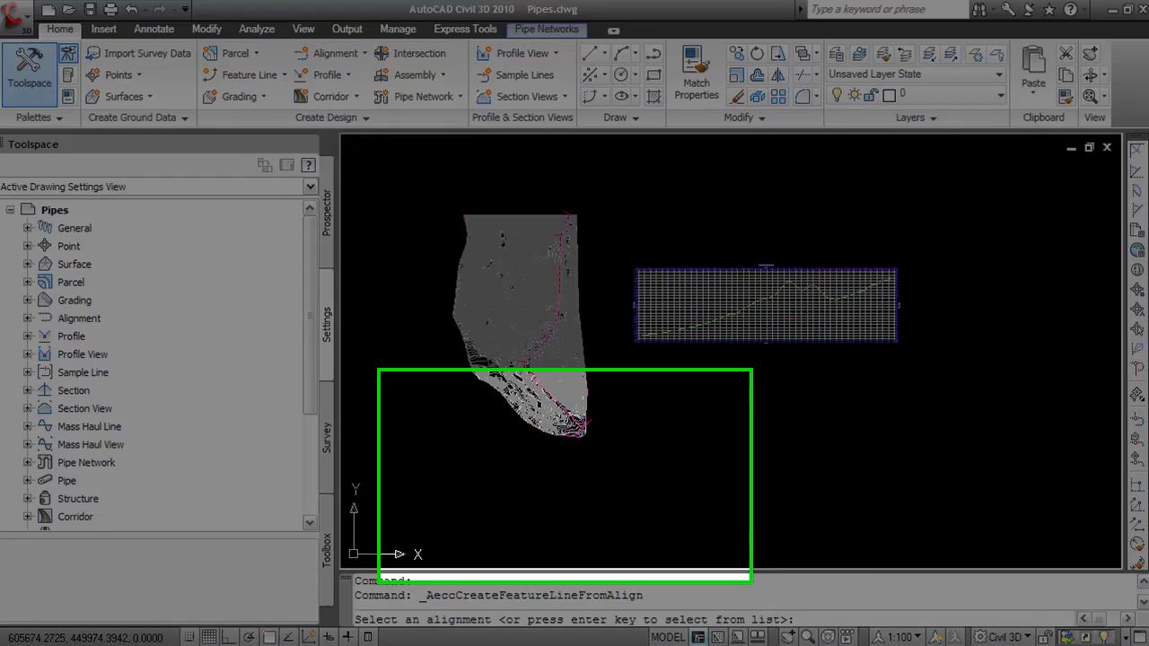
{"action": "left_click", "coordinate": [557, 305]}
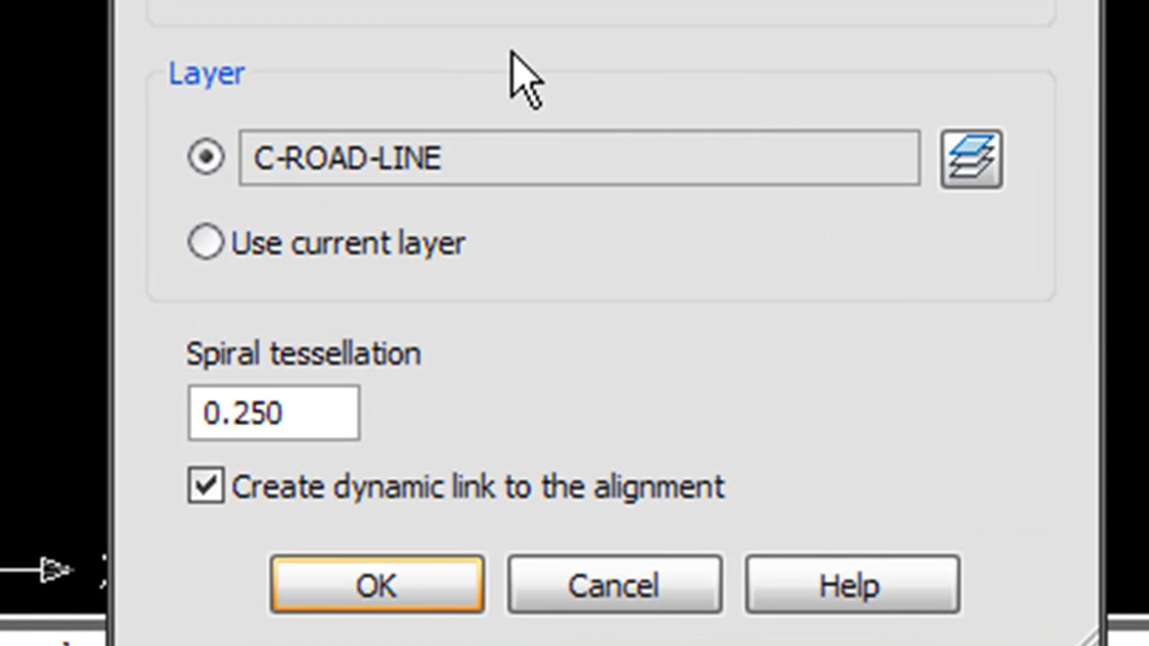
{"action": "left_click", "coordinate": [438, 486]}
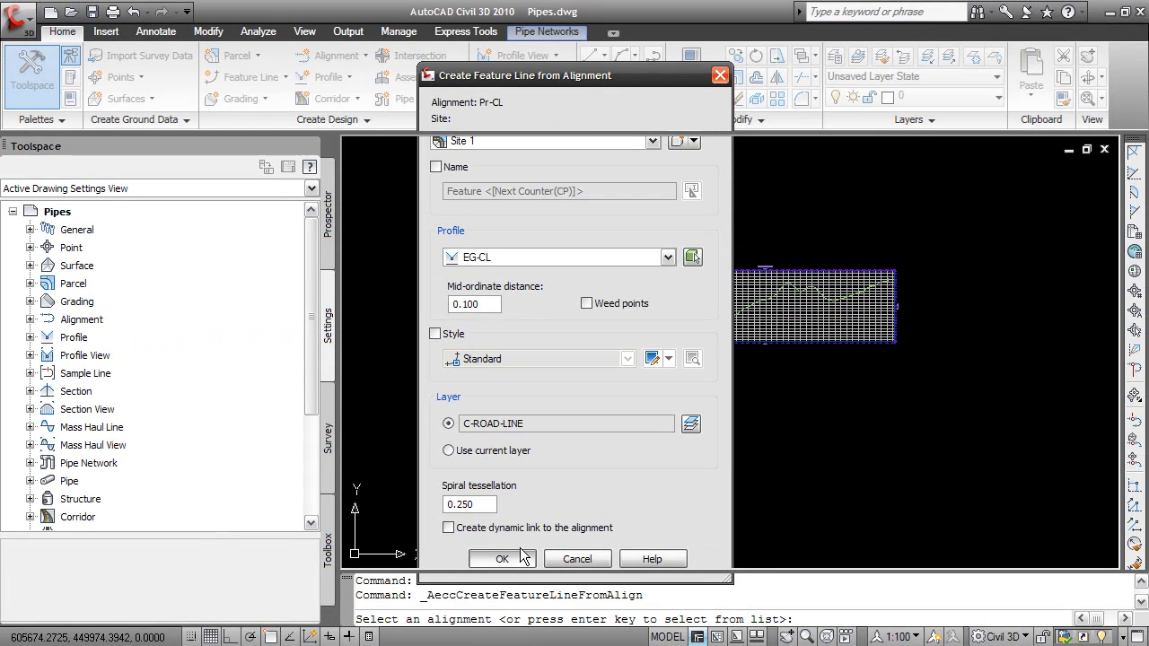
{"action": "key", "text": "Return"}
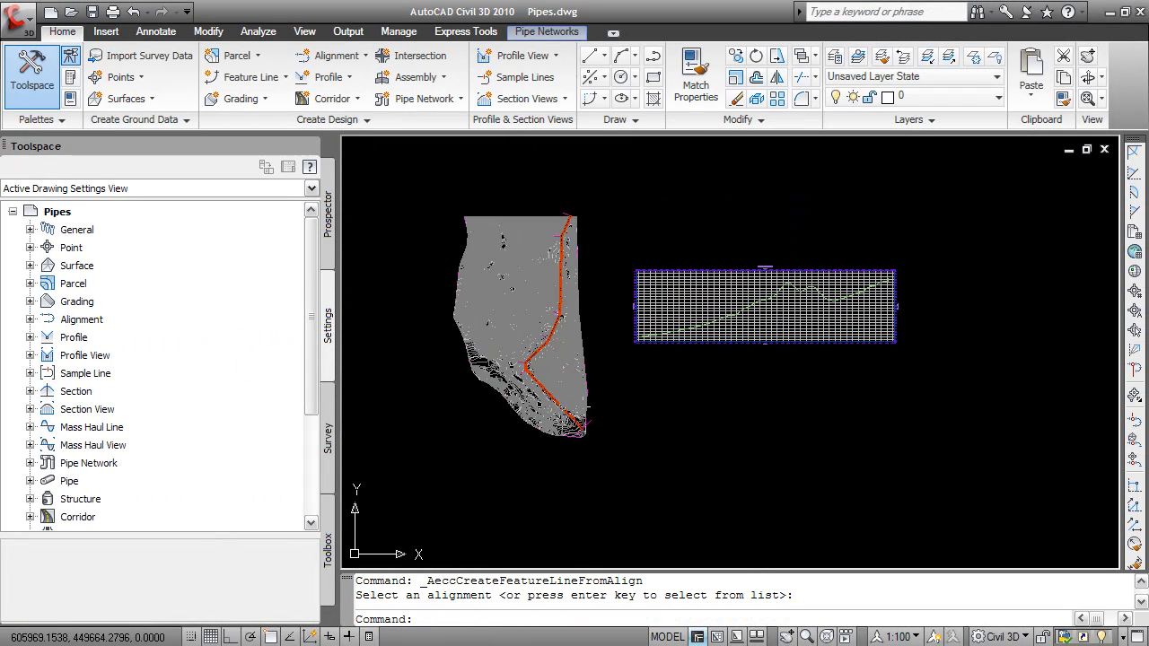
Step: Inspect the vertices along the new feature line in plan near station 20+00, and clear the selection
{"action": "scroll", "coordinate": [595, 389], "scroll_direction": "up", "scroll_amount": 8}
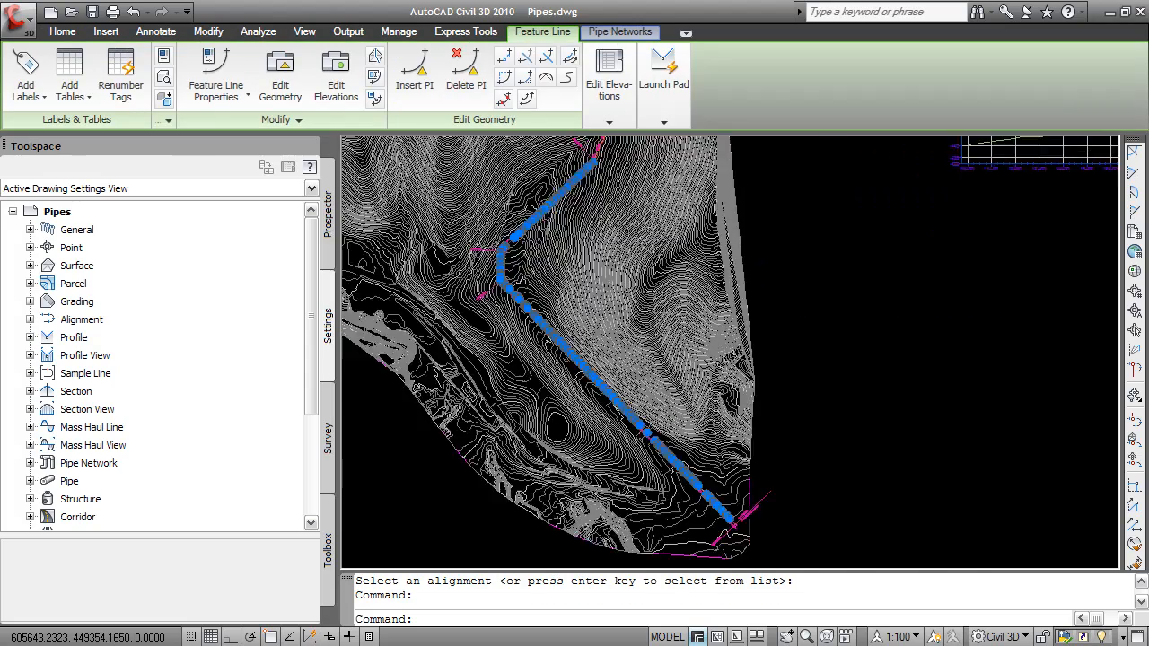
{"action": "scroll", "coordinate": [545, 362], "scroll_direction": "up", "scroll_amount": 8}
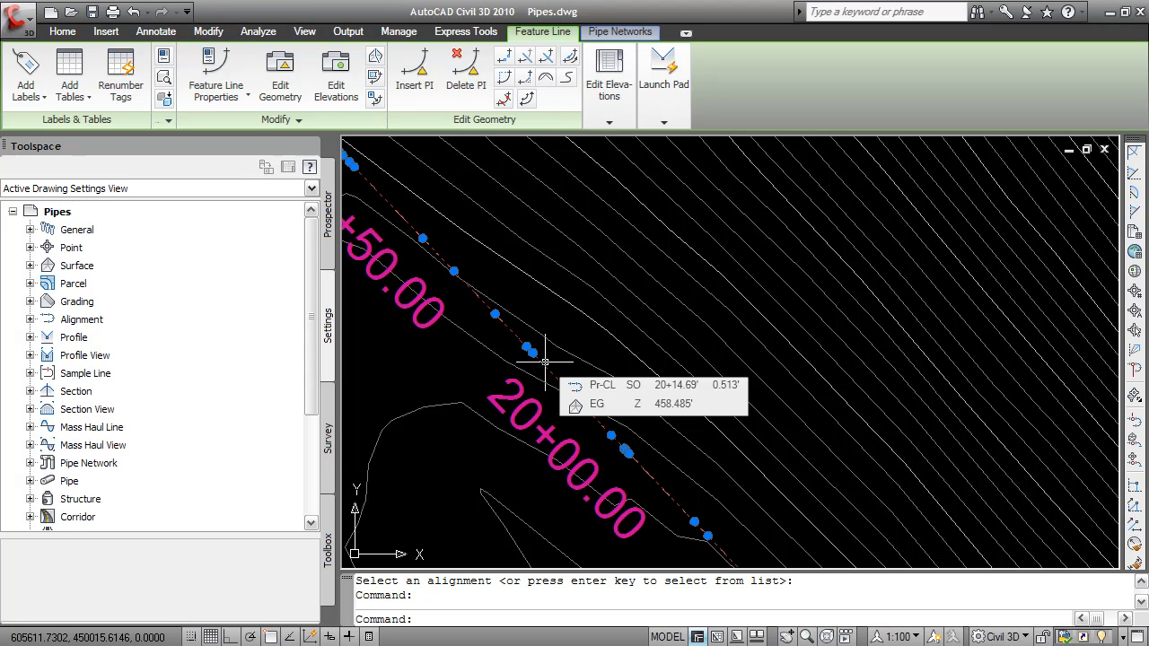
{"action": "scroll", "coordinate": [544, 362], "scroll_direction": "down", "scroll_amount": 10}
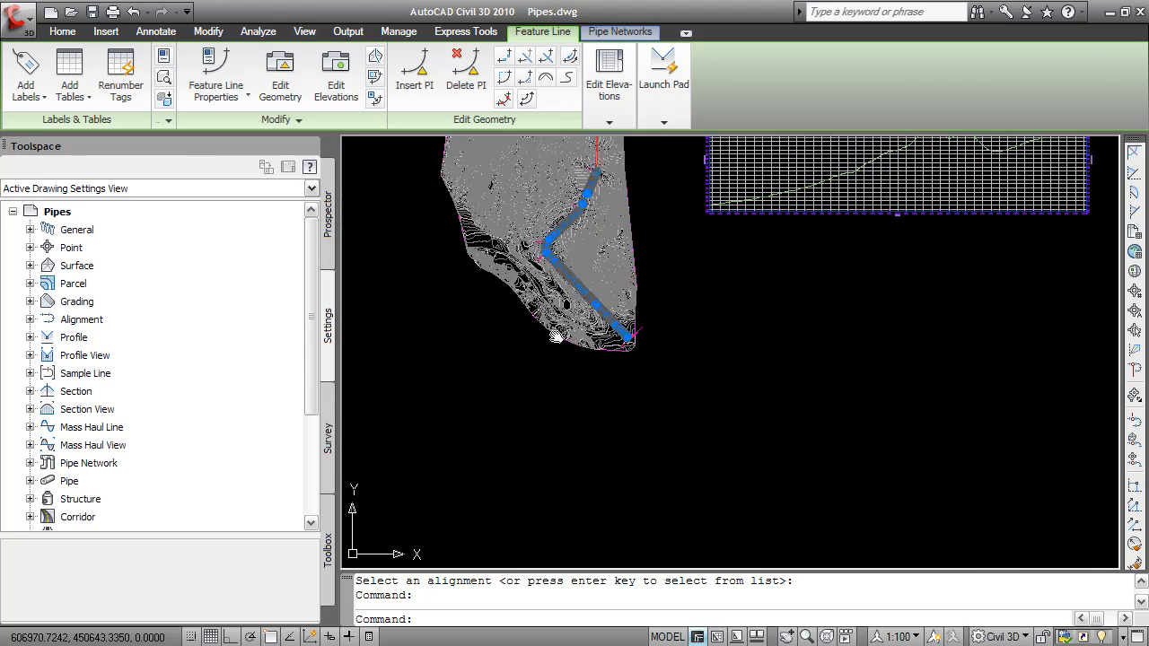
{"action": "middle_click_drag", "start_coordinate": [556, 336], "coordinate": [508, 385]}
{"action": "key", "text": "Escape"}
{"action": "key", "text": "Escape"}
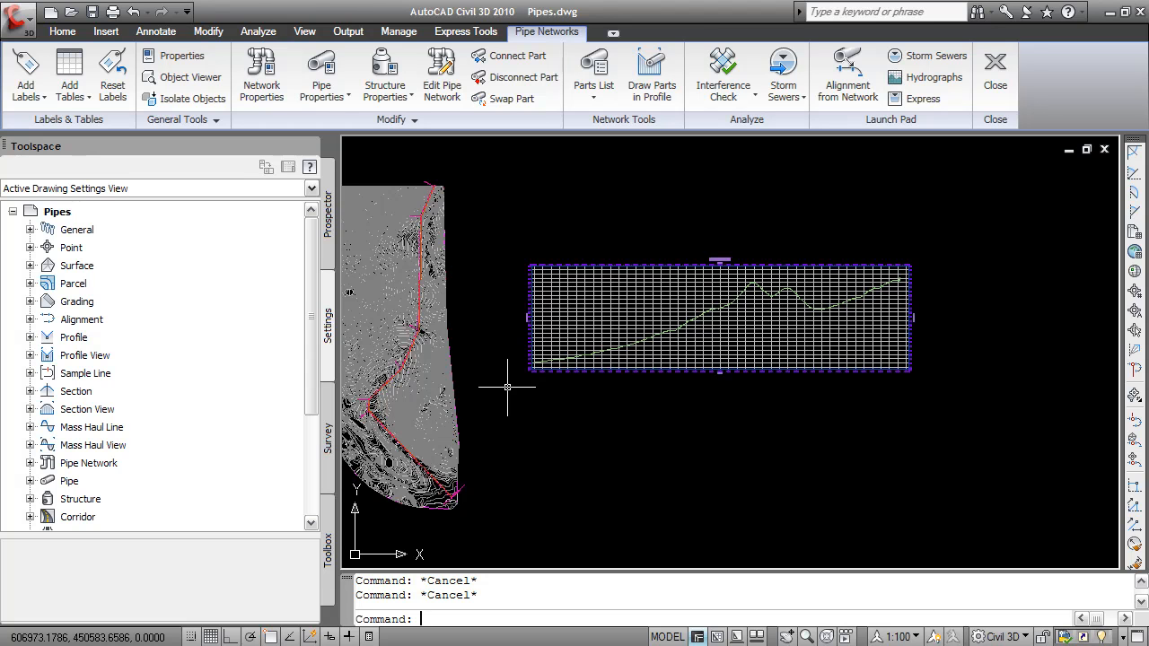
Step: Project the feature line into the Pr-CL profile view with the Standard style and Use Object elevations
{"action": "left_click", "coordinate": [512, 307]}
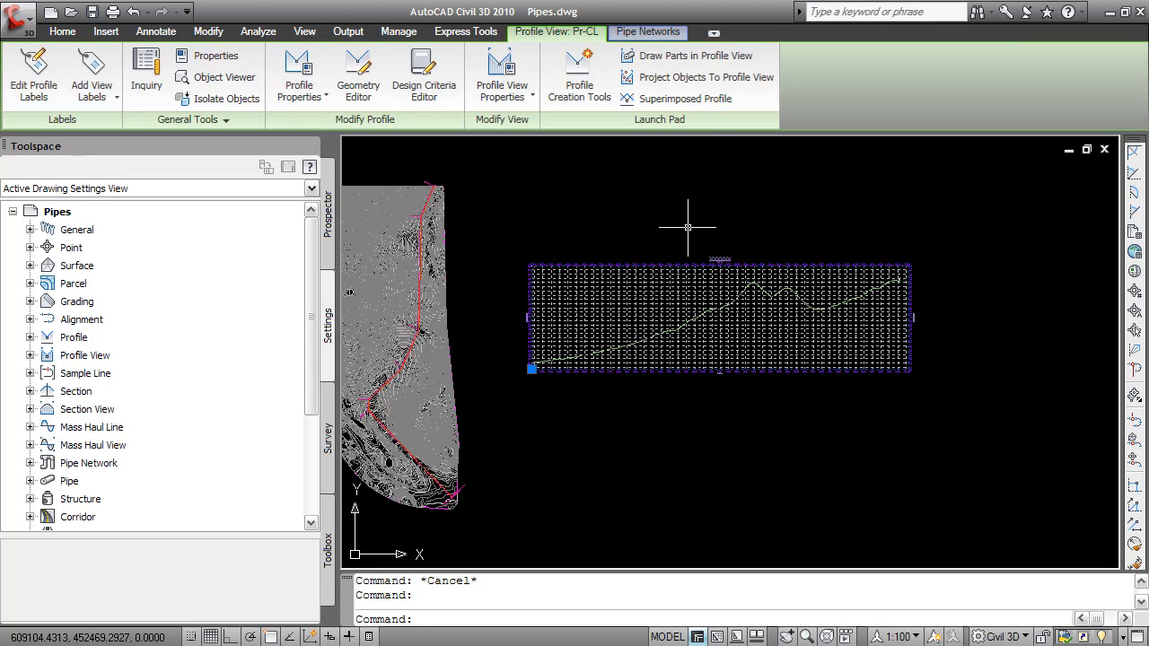
{"action": "left_click", "coordinate": [680, 79]}
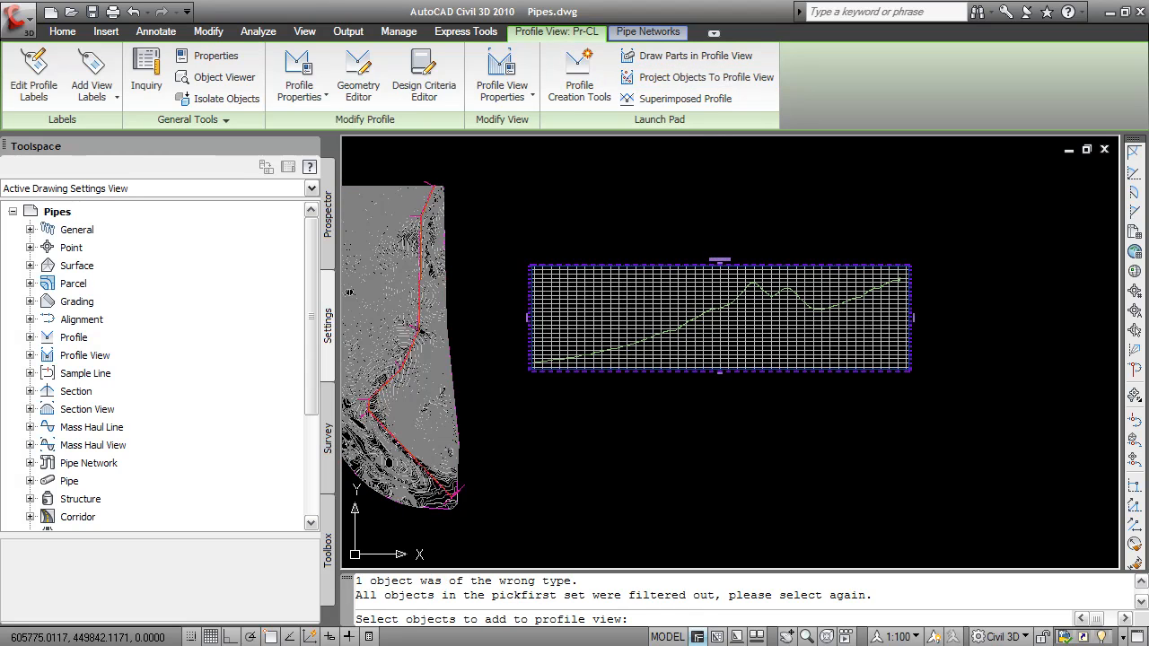
{"action": "left_click", "coordinate": [400, 438]}
{"action": "key", "text": "Return"}
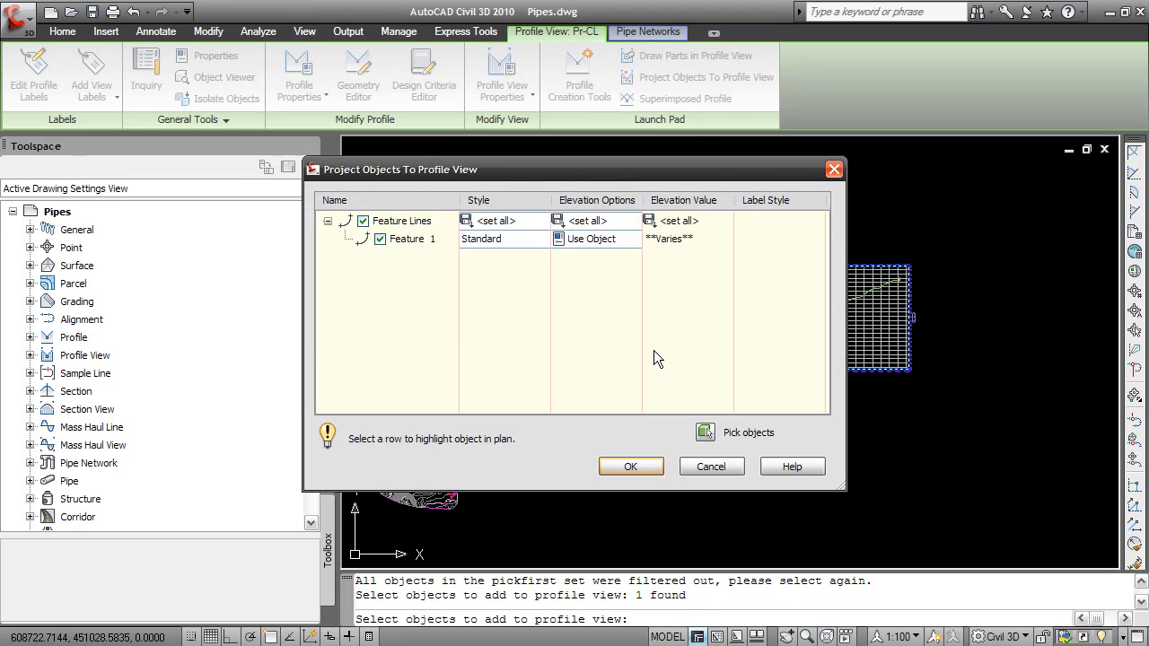
{"action": "left_click", "coordinate": [628, 466]}
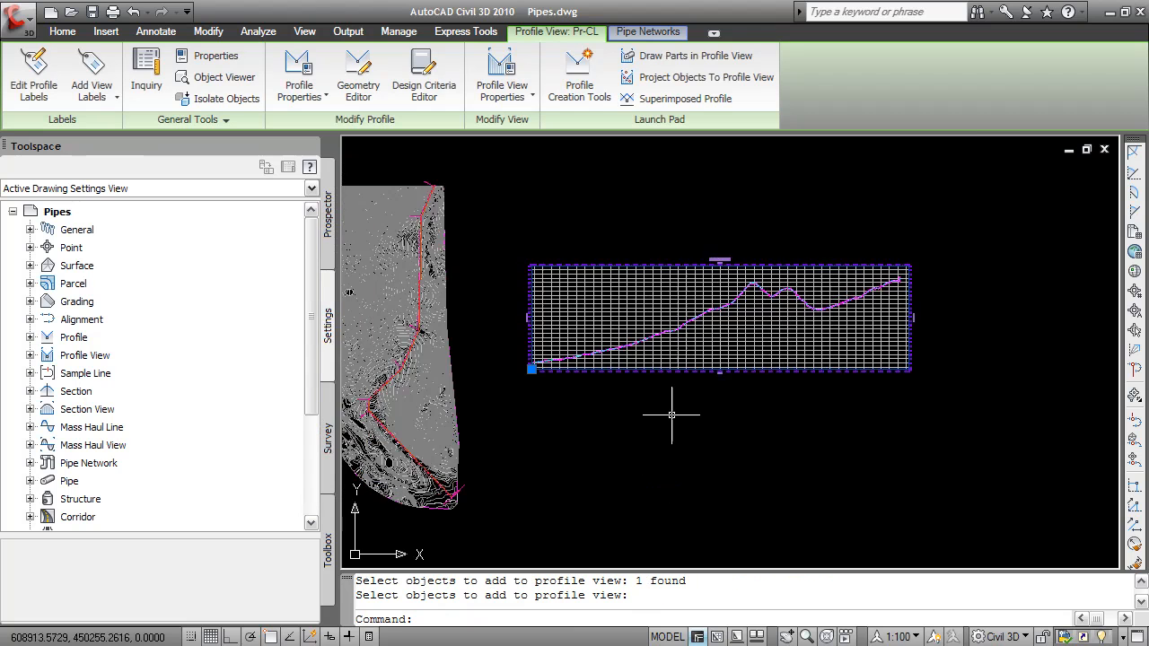
Step: Examine the projected feature line and the spacing of its vertices along the ground profile
{"action": "scroll", "coordinate": [637, 329], "scroll_direction": "up", "scroll_amount": 5}
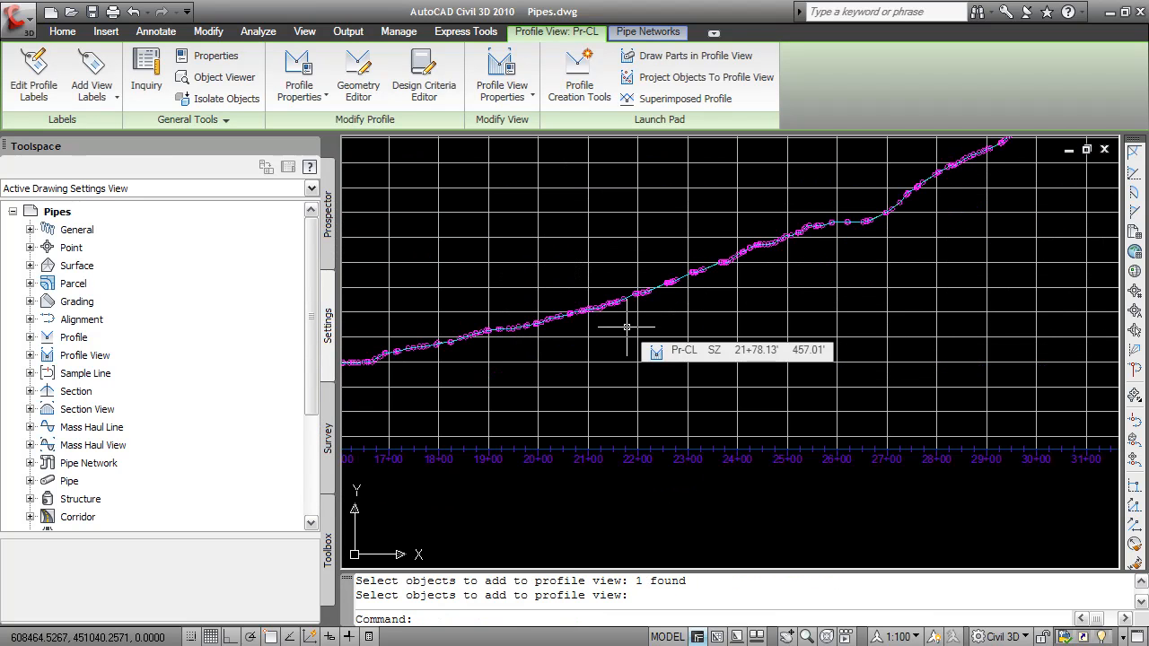
{"action": "scroll", "coordinate": [627, 328], "scroll_direction": "down", "scroll_amount": 2}
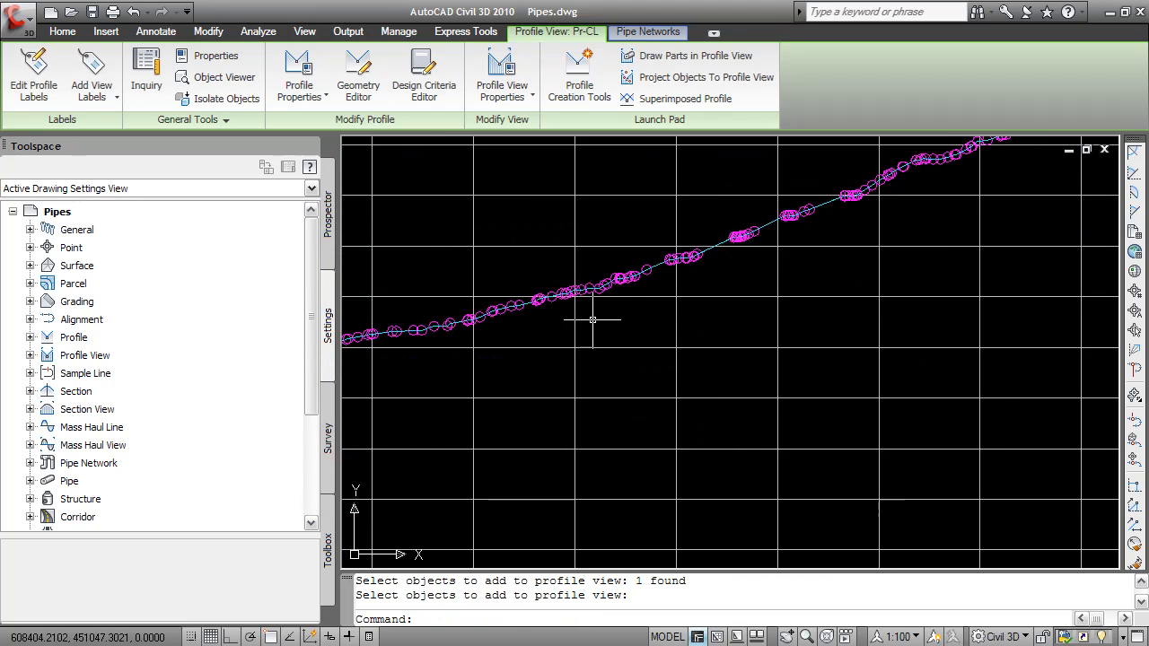
{"action": "scroll", "coordinate": [679, 289], "scroll_direction": "down", "scroll_amount": 2}
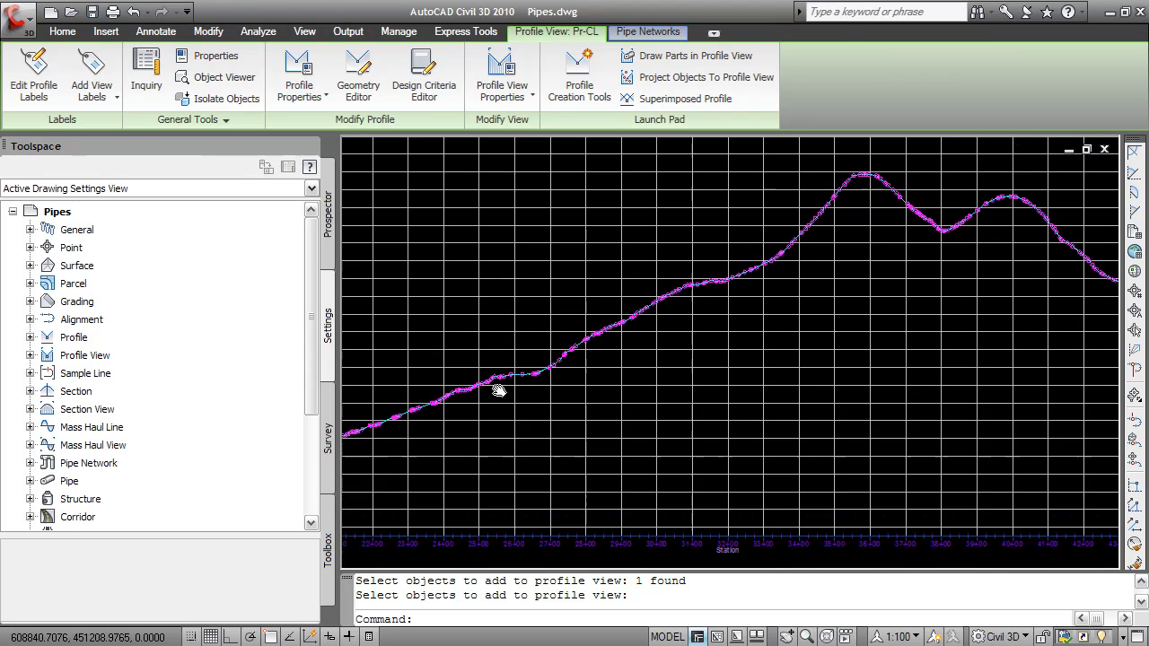
{"action": "scroll", "coordinate": [725, 276], "scroll_direction": "up", "scroll_amount": 6}
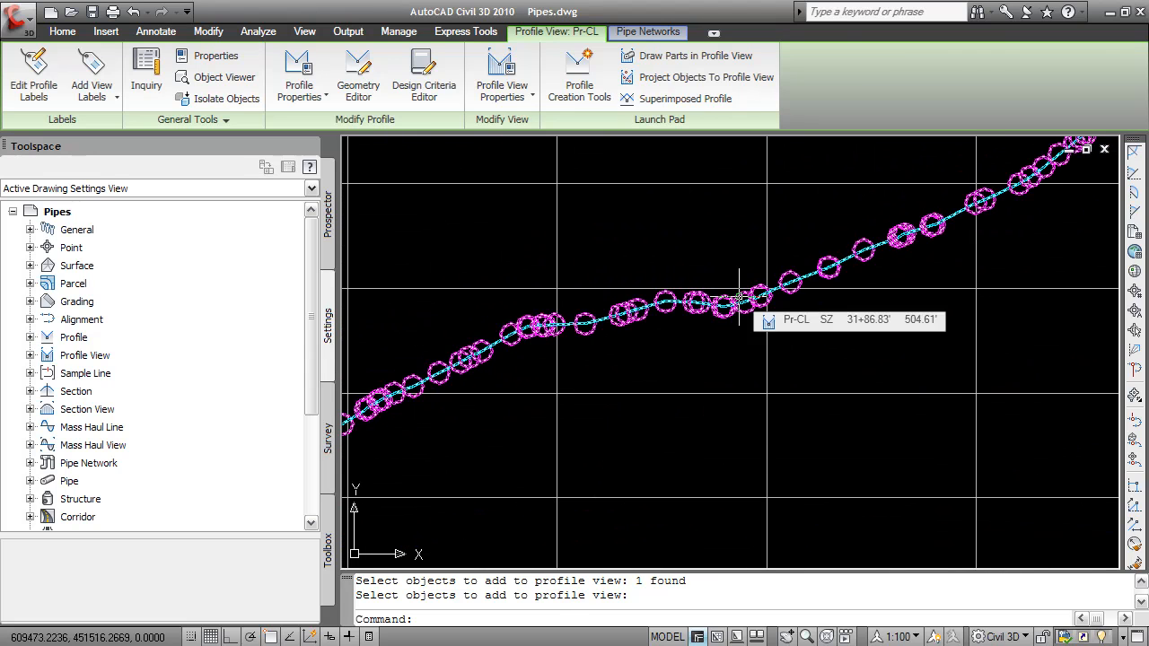
{"action": "scroll", "coordinate": [741, 289], "scroll_direction": "down", "scroll_amount": 4}
{"action": "scroll", "coordinate": [685, 282], "scroll_direction": "up", "scroll_amount": 2}
{"action": "scroll", "coordinate": [685, 282], "scroll_direction": "up", "scroll_amount": 2}
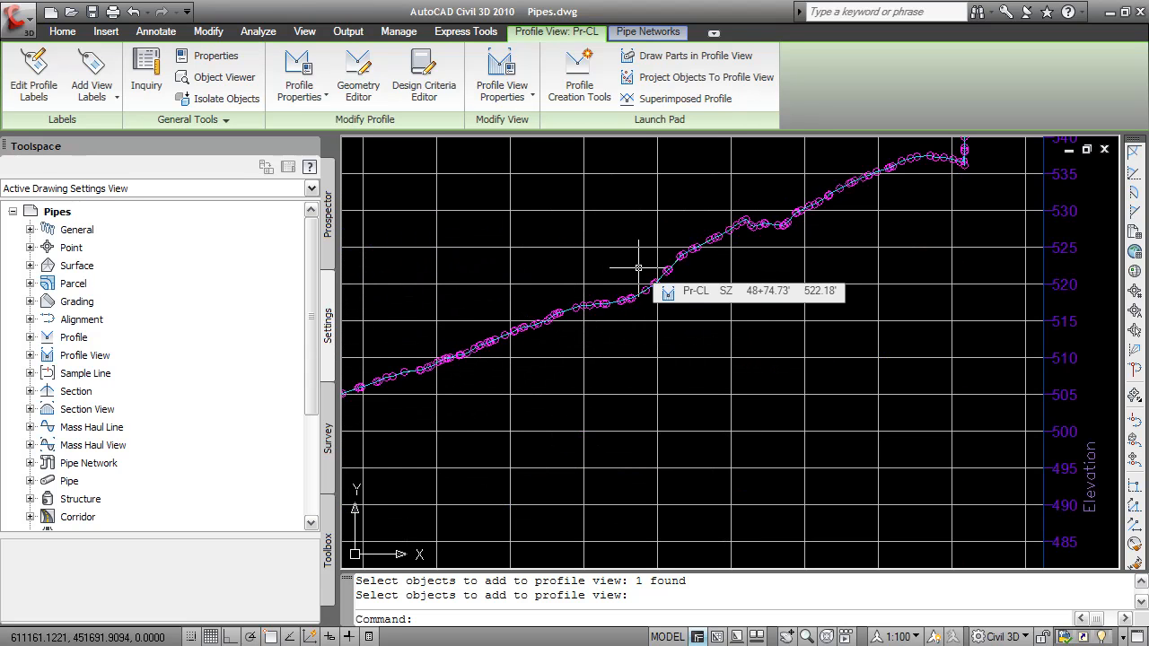
{"action": "scroll", "coordinate": [540, 292], "scroll_direction": "down", "scroll_amount": 4}
{"action": "middle_click_drag", "start_coordinate": [441, 350], "coordinate": [718, 391]}
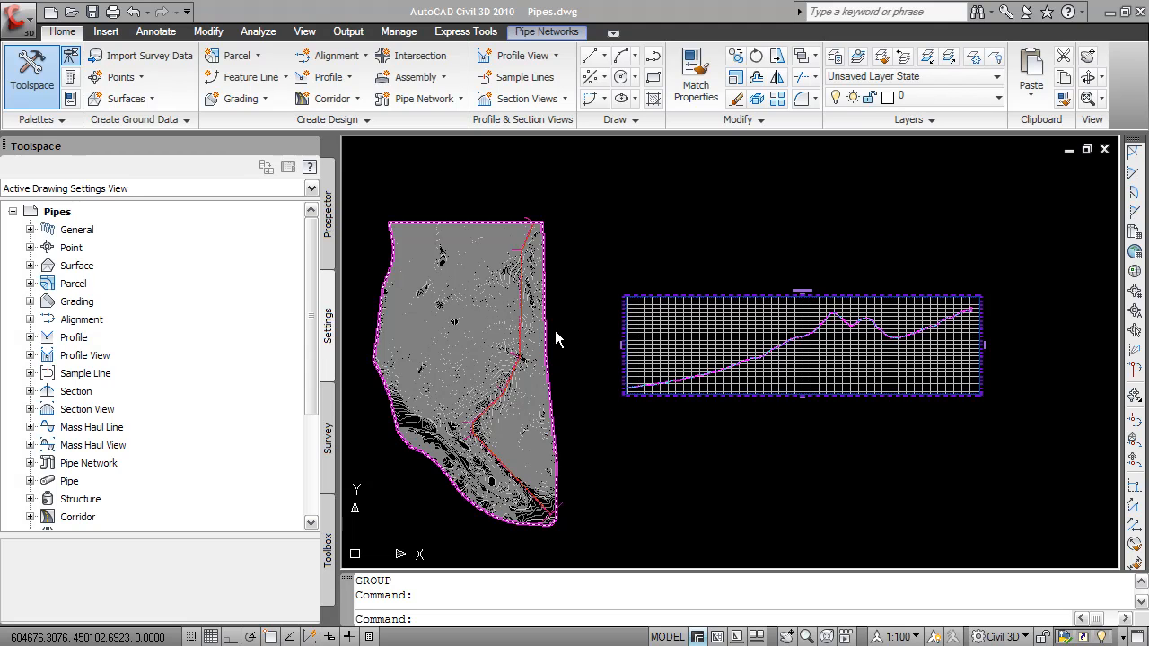
Step: Try to create a pipe network from the feature line, declining to convert it with its many vertices
{"action": "left_click", "coordinate": [434, 100]}
{"action": "left_click", "coordinate": [467, 168]}
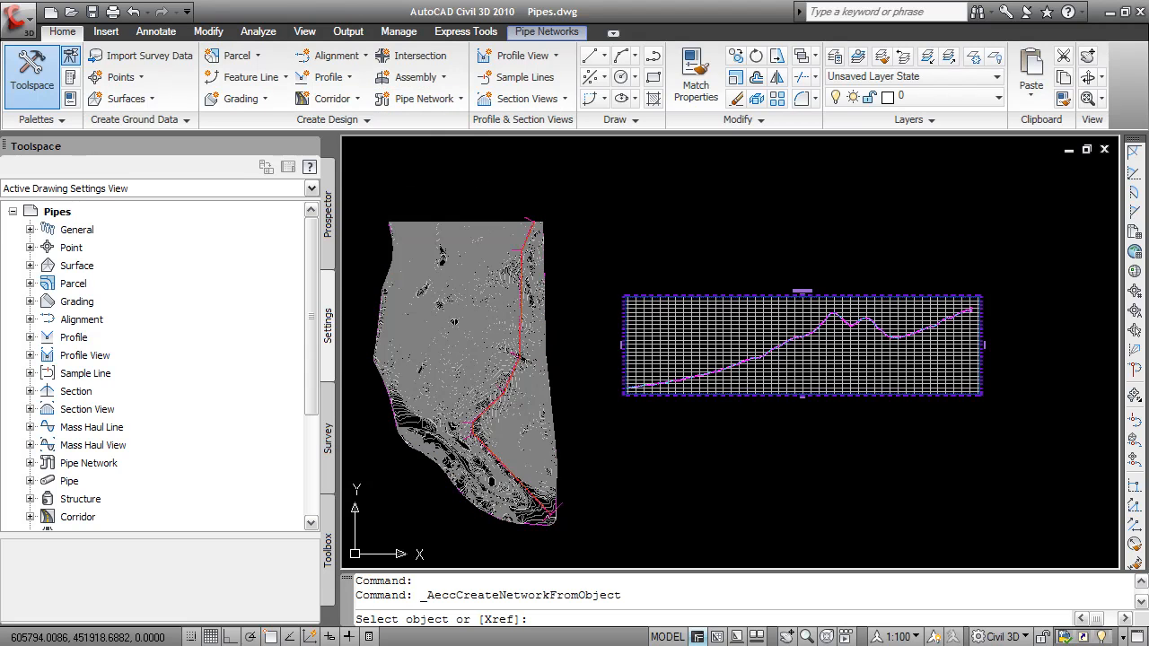
{"action": "left_click", "coordinate": [492, 220]}
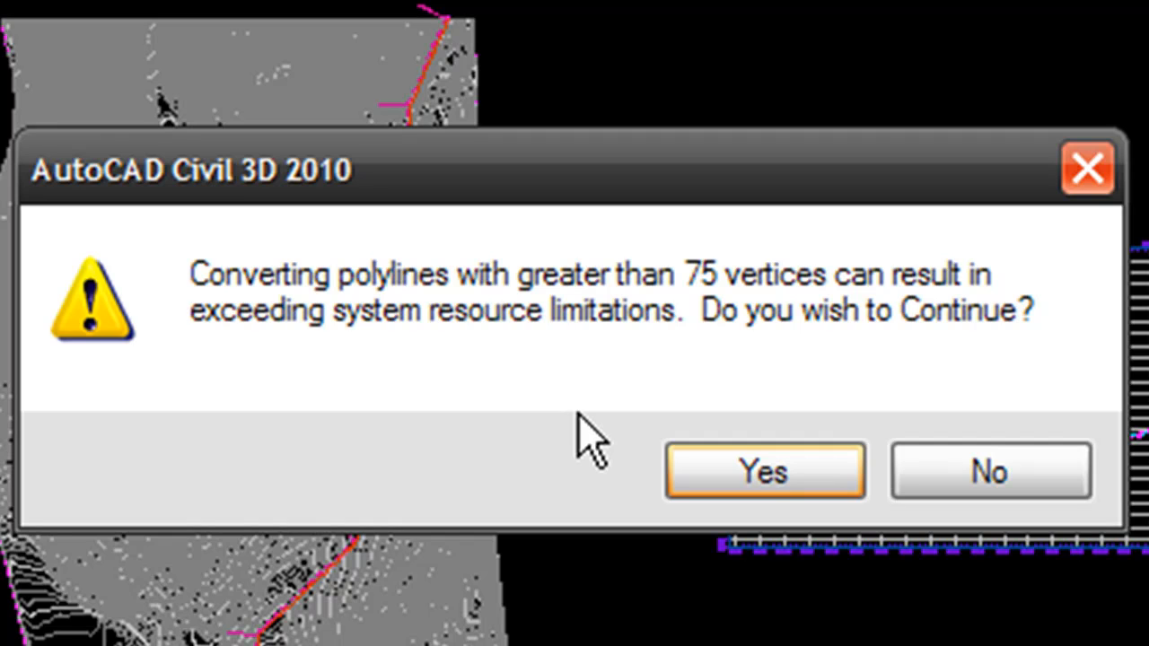
{"action": "left_click", "coordinate": [958, 468]}
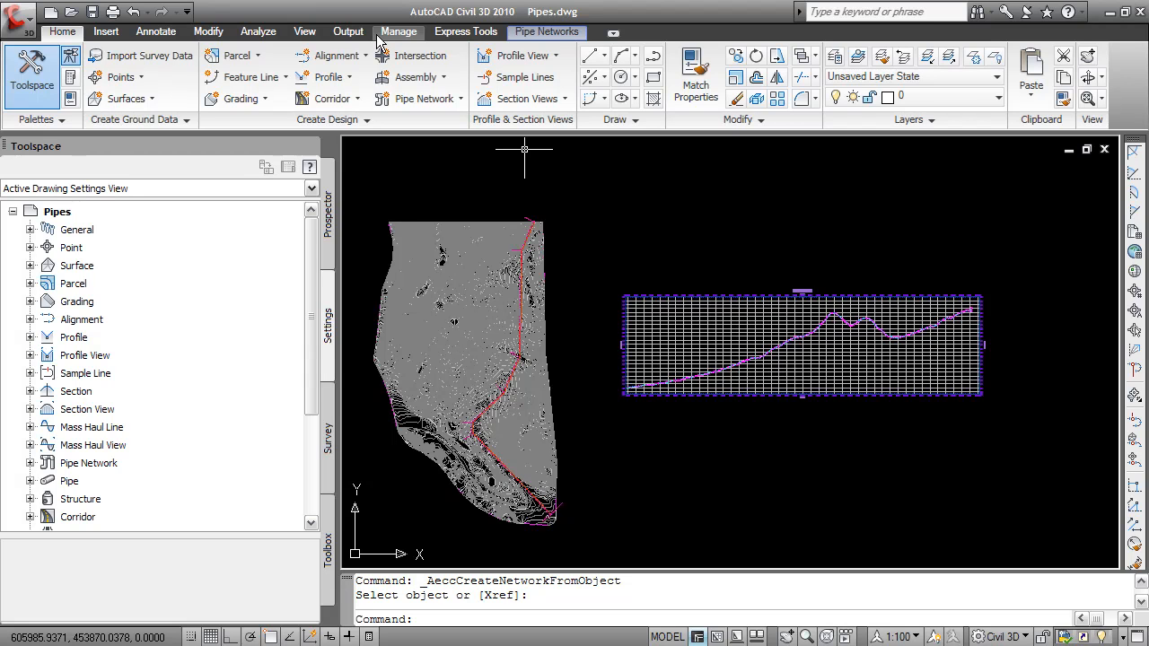
Step: Start weeding the feature line's vertices with the length factor and 3D distance removal turned off
{"action": "left_click", "coordinate": [212, 34]}
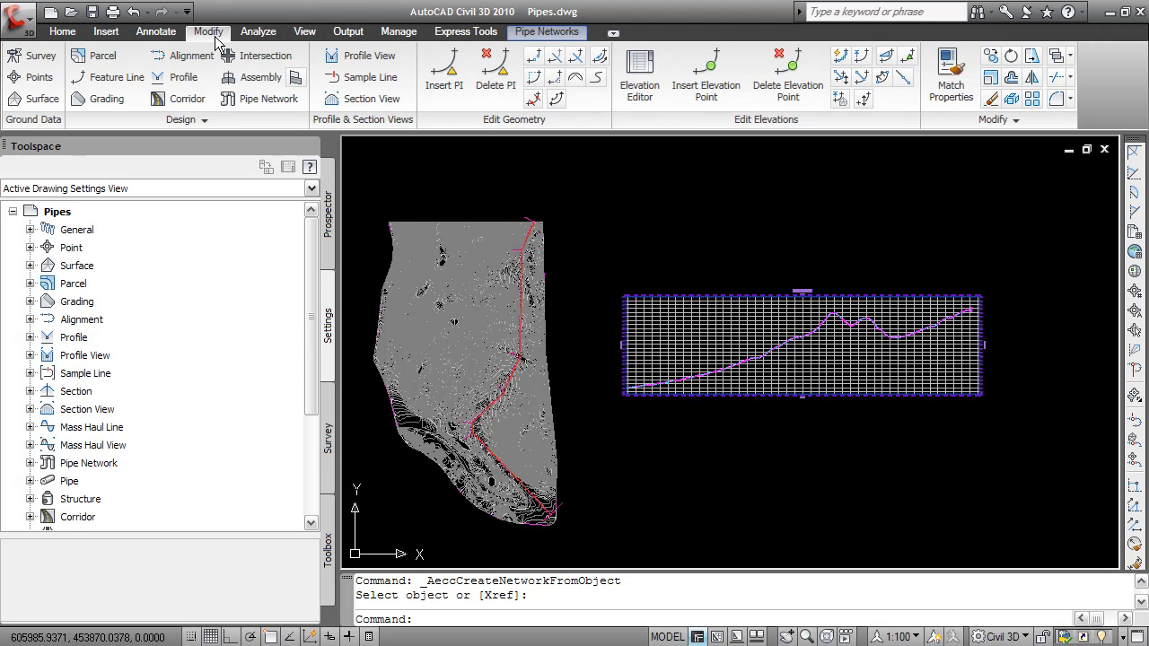
{"action": "left_click", "coordinate": [534, 99]}
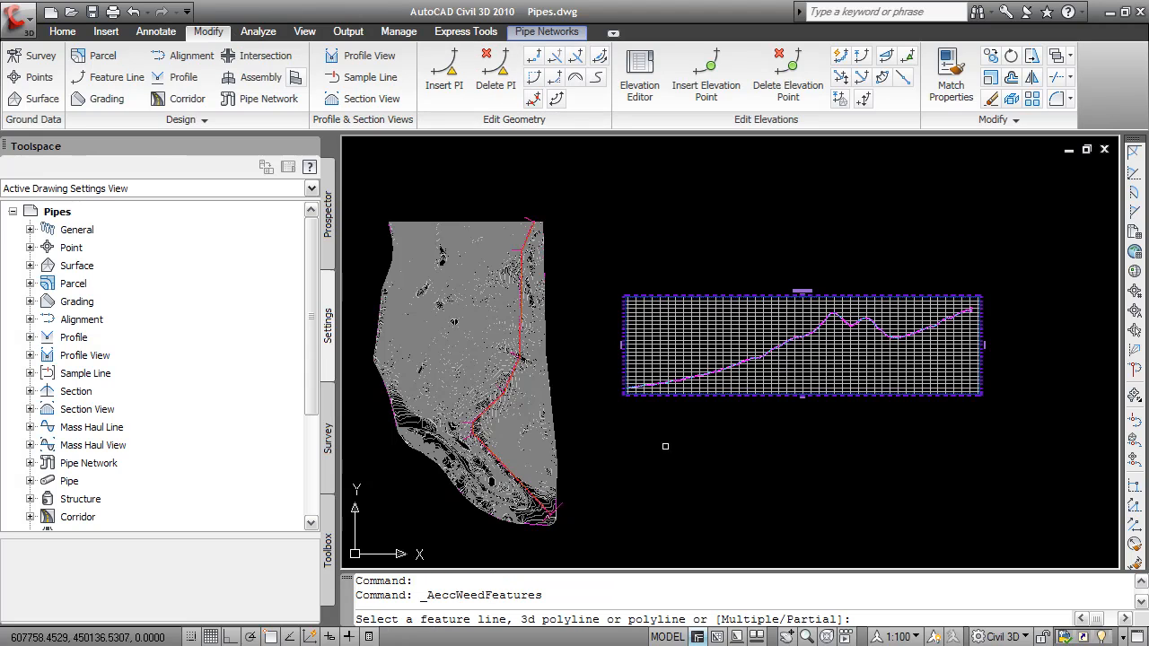
{"action": "left_click", "coordinate": [507, 389]}
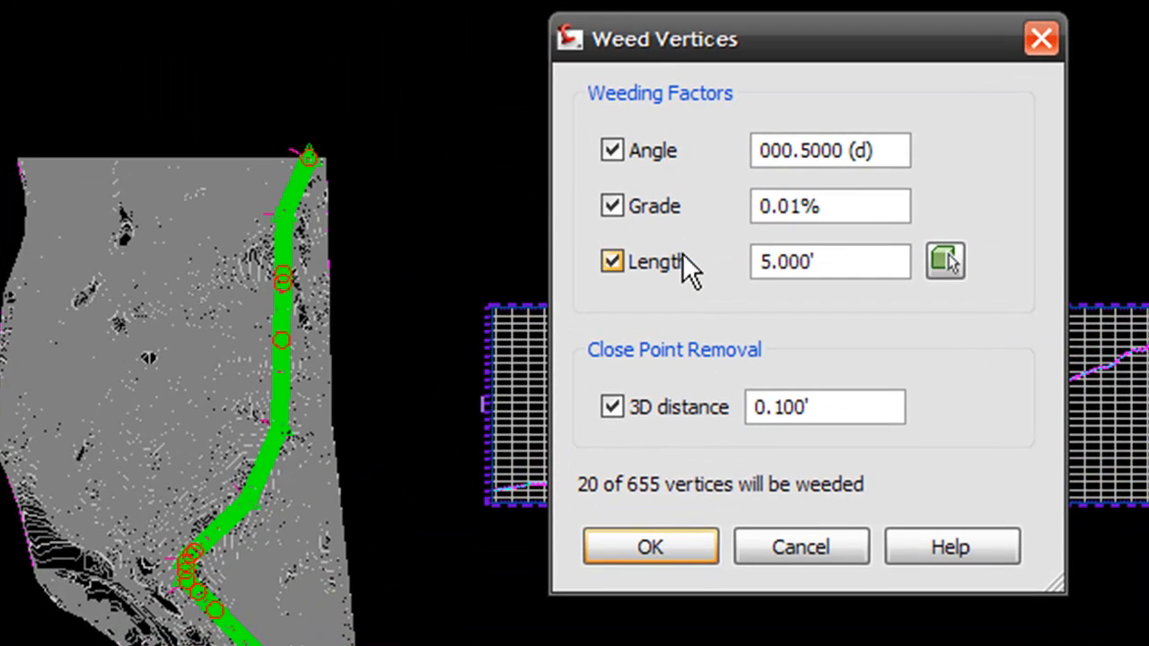
{"action": "left_click", "coordinate": [690, 262]}
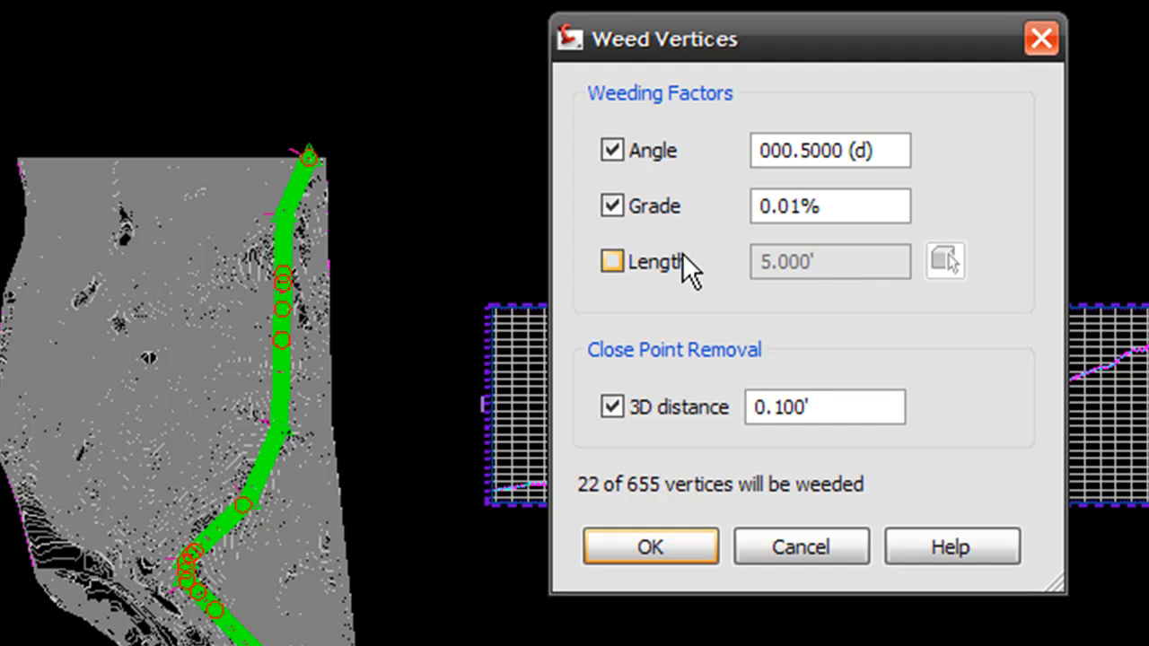
{"action": "left_click", "coordinate": [670, 407]}
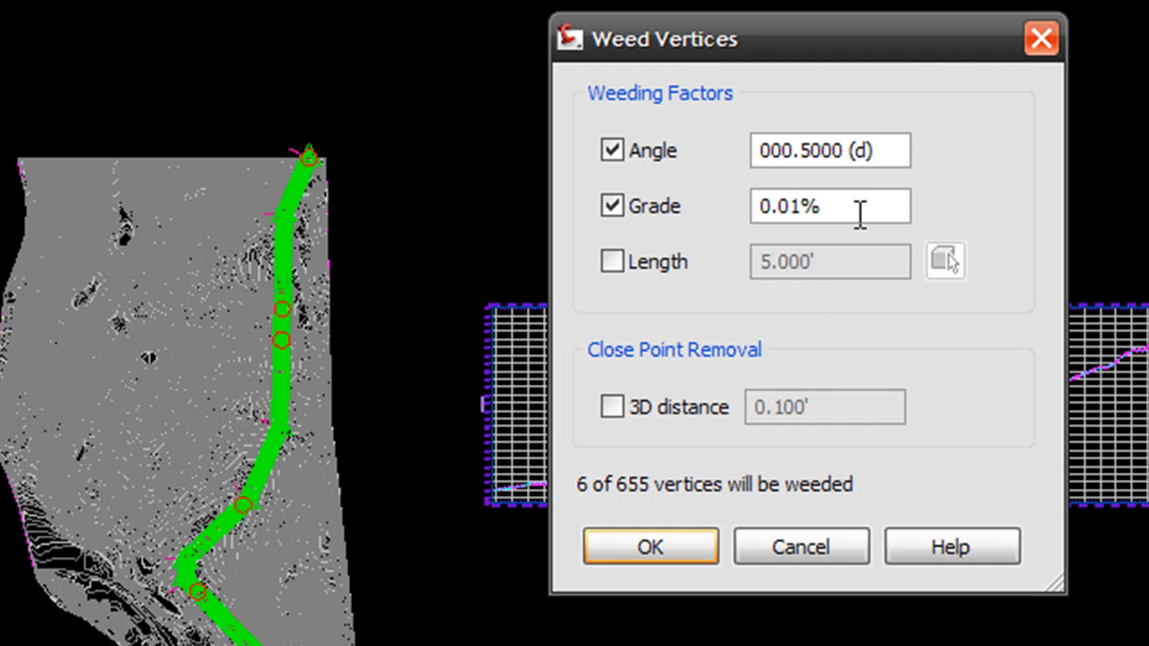
Step: Weed the feature line's vertices with an angle factor of 0.01 degrees and a grade factor of 3%
{"action": "left_click", "coordinate": [875, 152]}
{"action": "left_click_drag", "start_coordinate": [875, 154], "coordinate": [743, 149]}
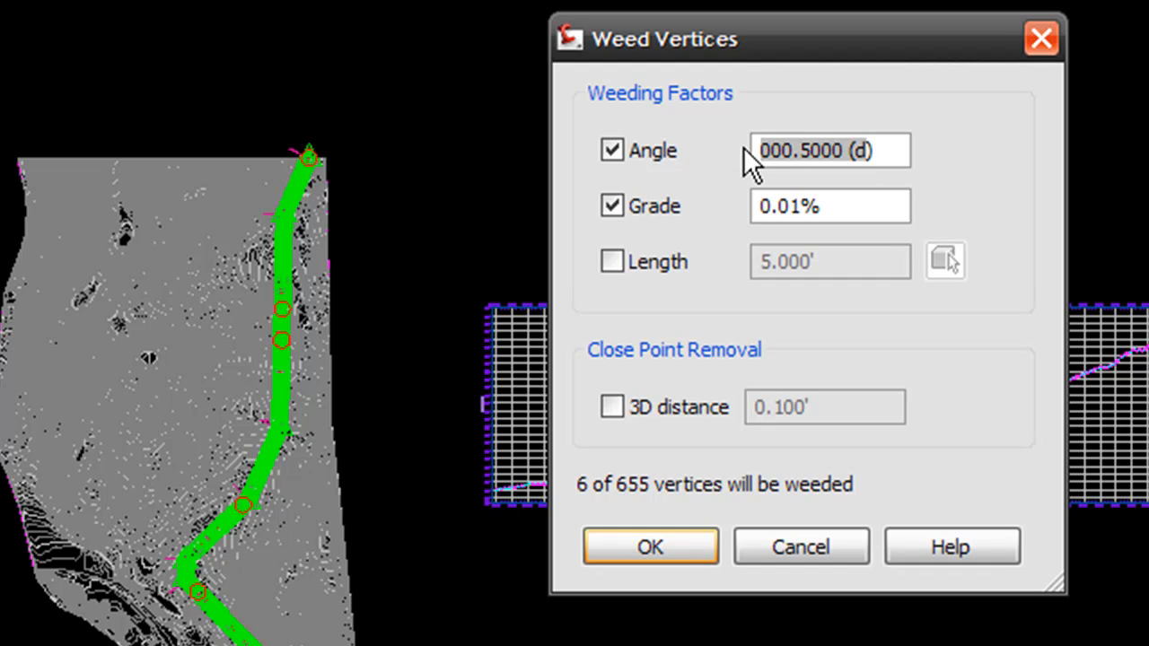
{"action": "type", "text": ".01"}
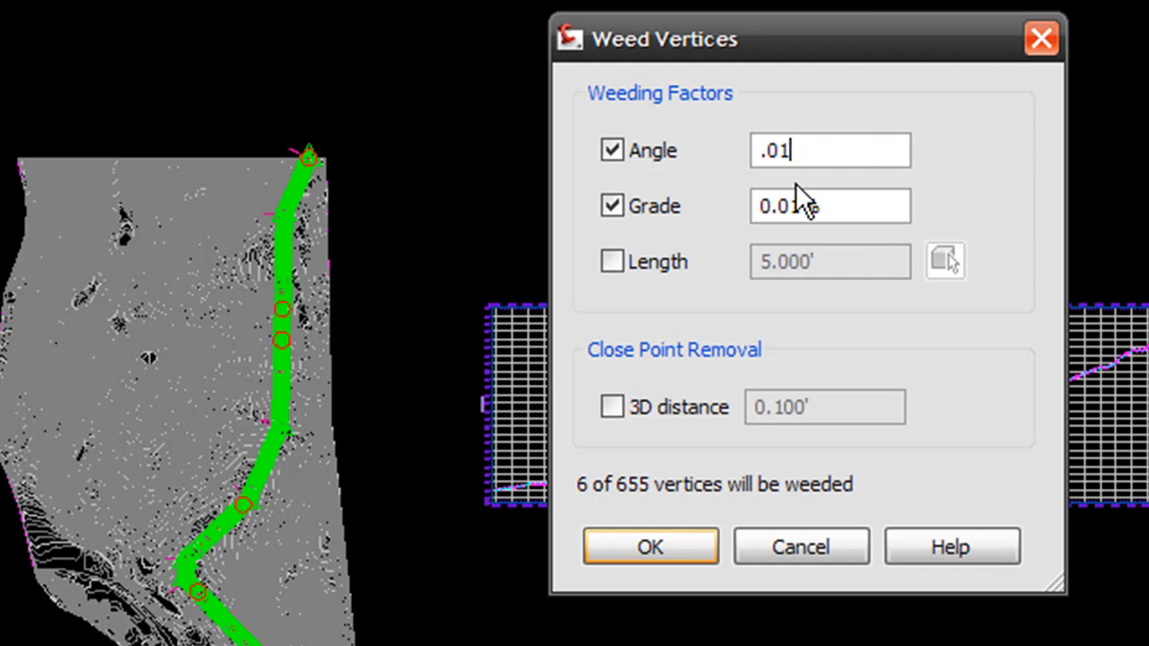
{"action": "left_click", "coordinate": [877, 209]}
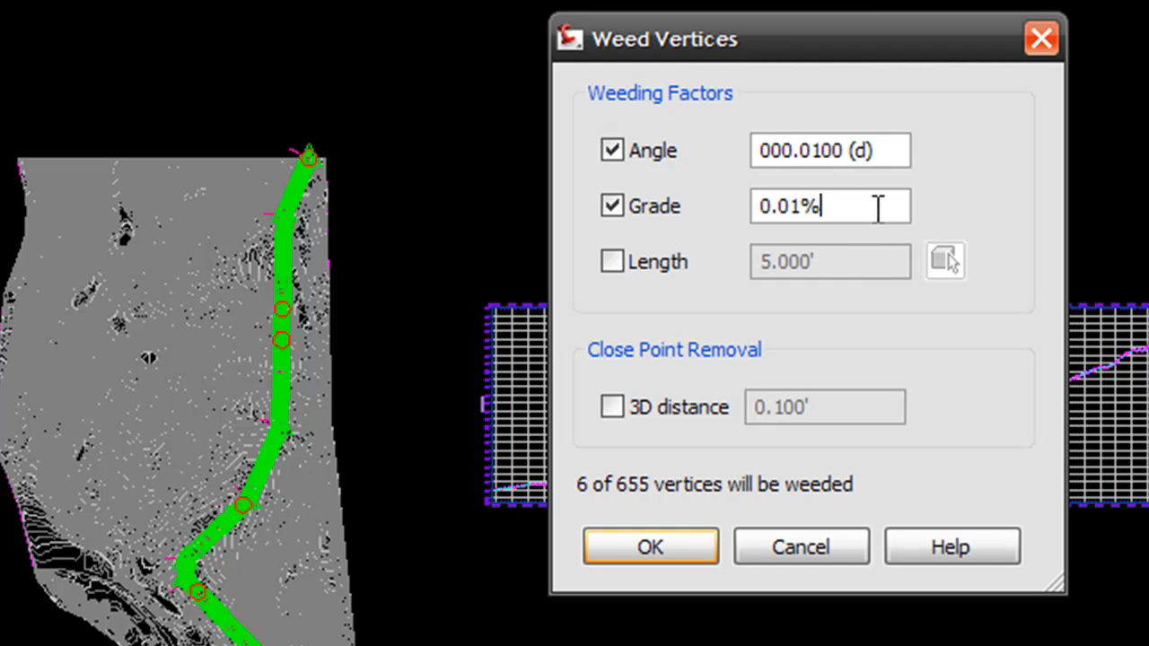
{"action": "left_click_drag", "start_coordinate": [877, 209], "coordinate": [716, 204]}
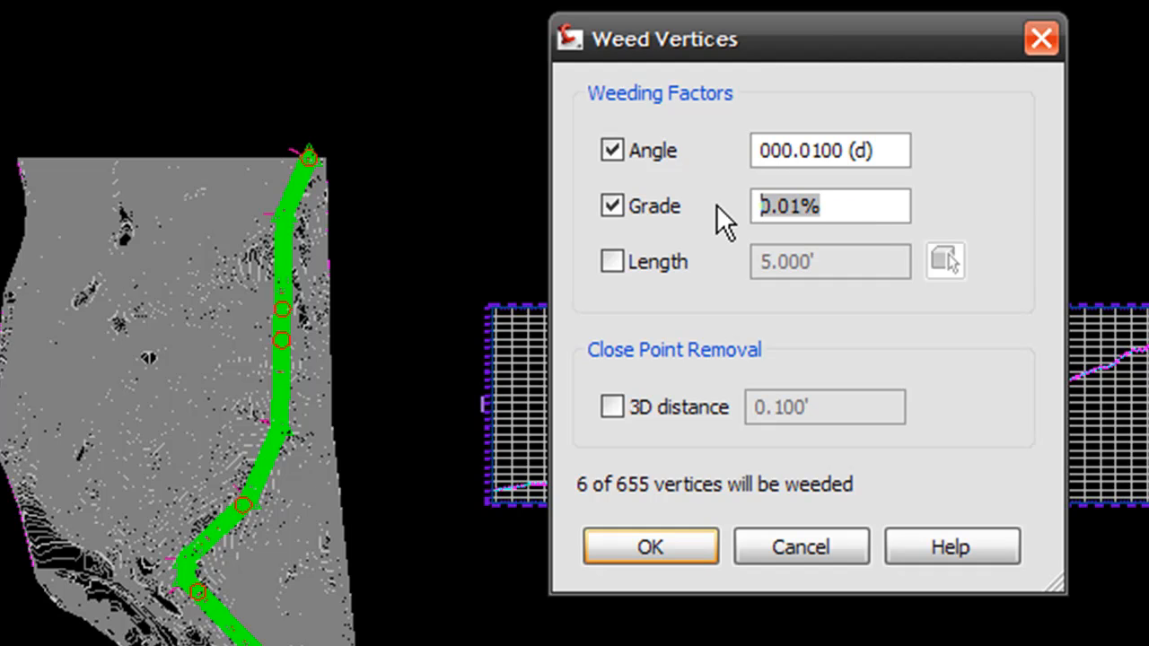
{"action": "type", "text": "3"}
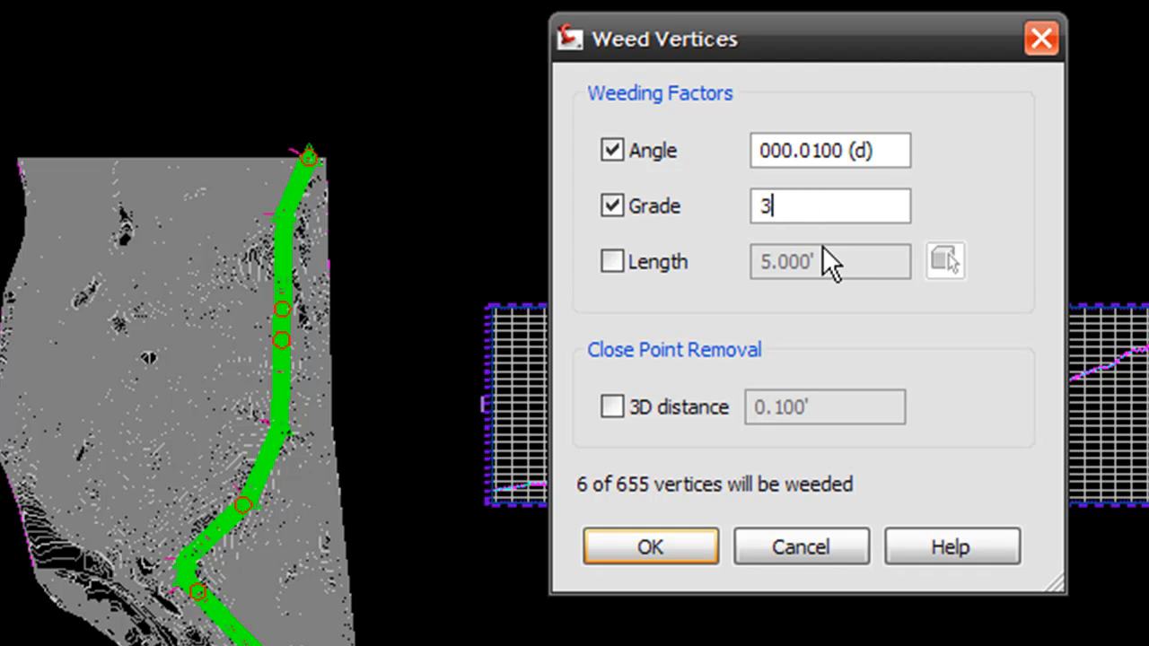
{"action": "left_click", "coordinate": [836, 153]}
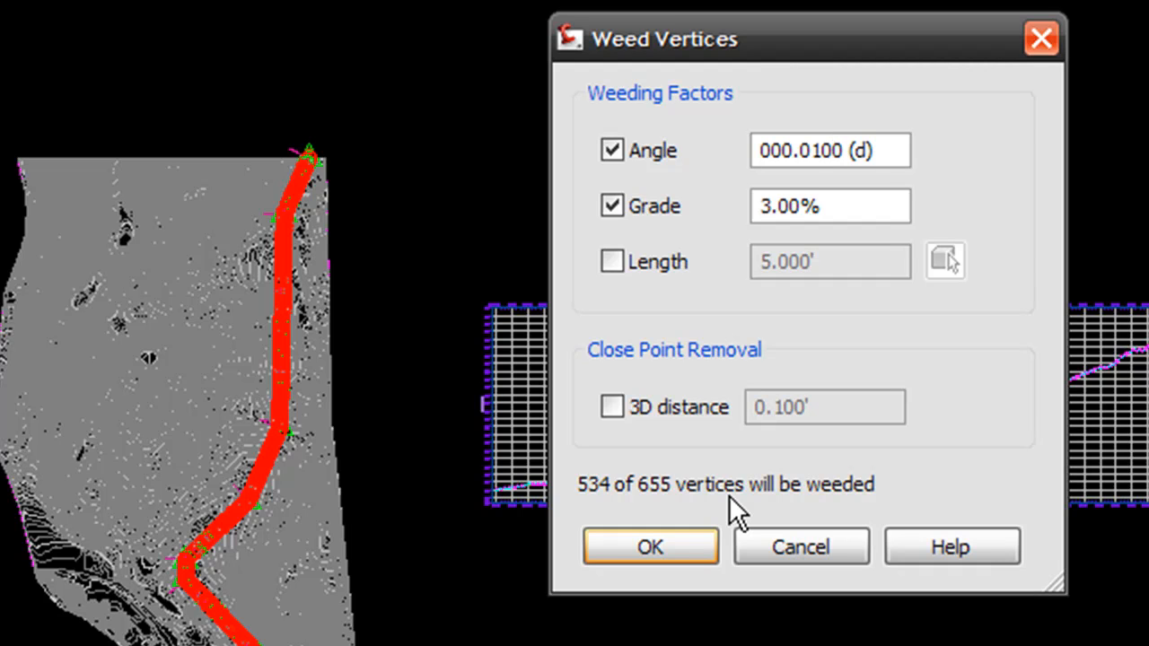
{"action": "left_click", "coordinate": [657, 548]}
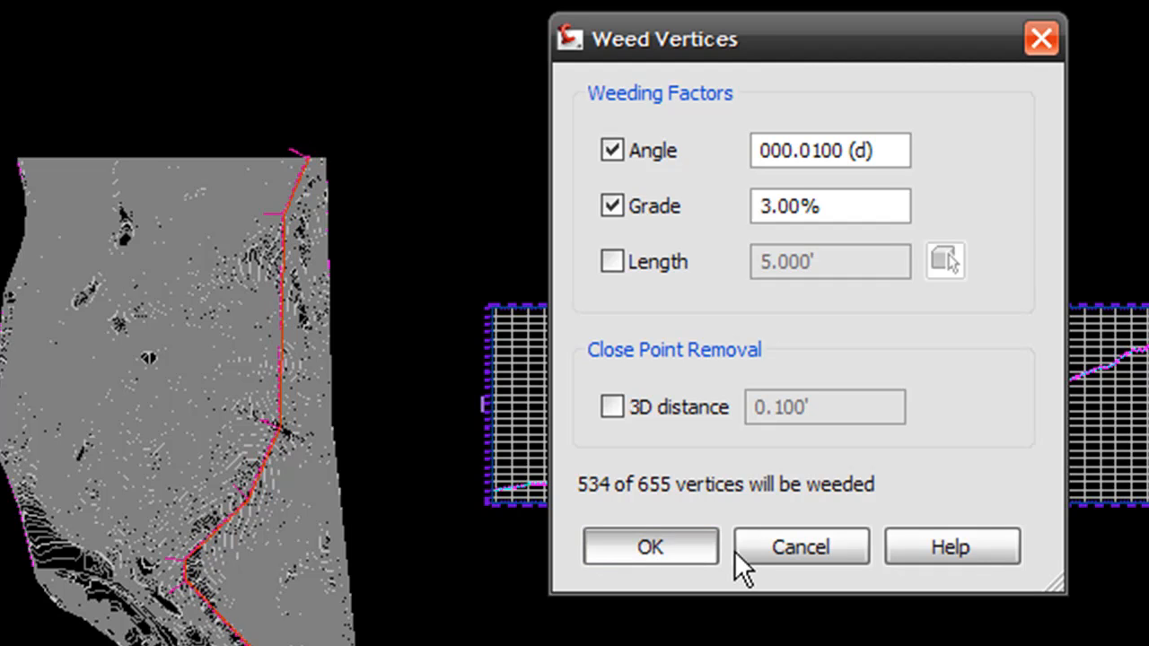
Step: Examine the vertex spacing of the weeded feature line along the whole Pr-CL profile view
{"action": "scroll", "coordinate": [740, 380], "scroll_direction": "up", "scroll_amount": 5}
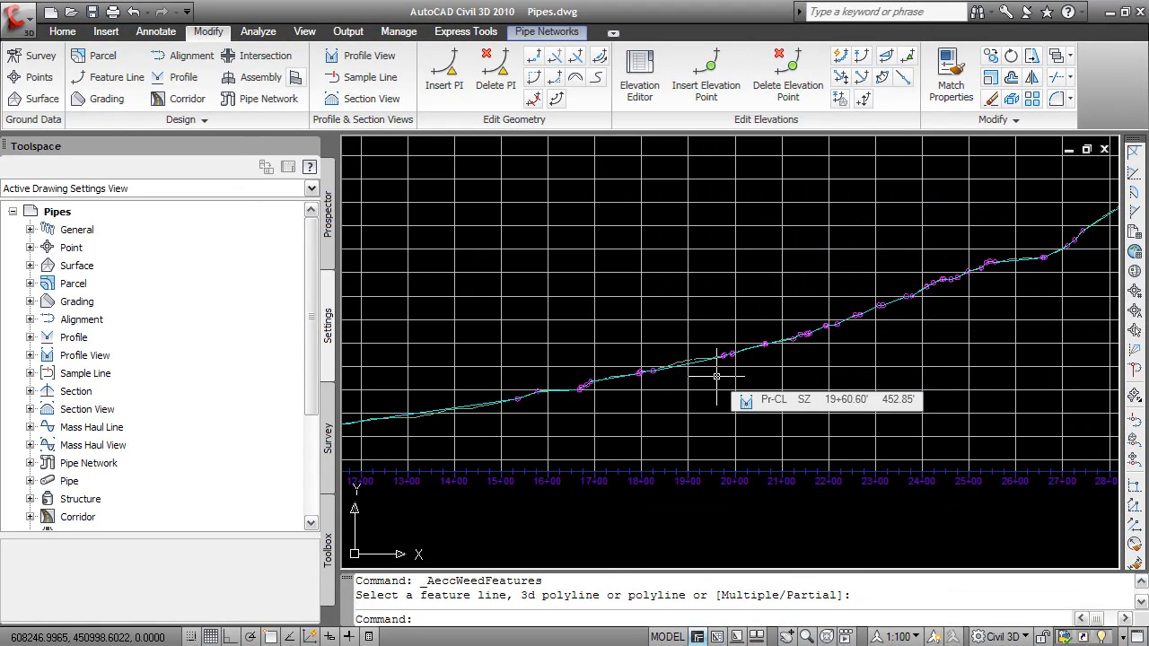
{"action": "scroll", "coordinate": [717, 376], "scroll_direction": "down", "scroll_amount": 2}
{"action": "middle_click_drag", "start_coordinate": [756, 366], "coordinate": [630, 403]}
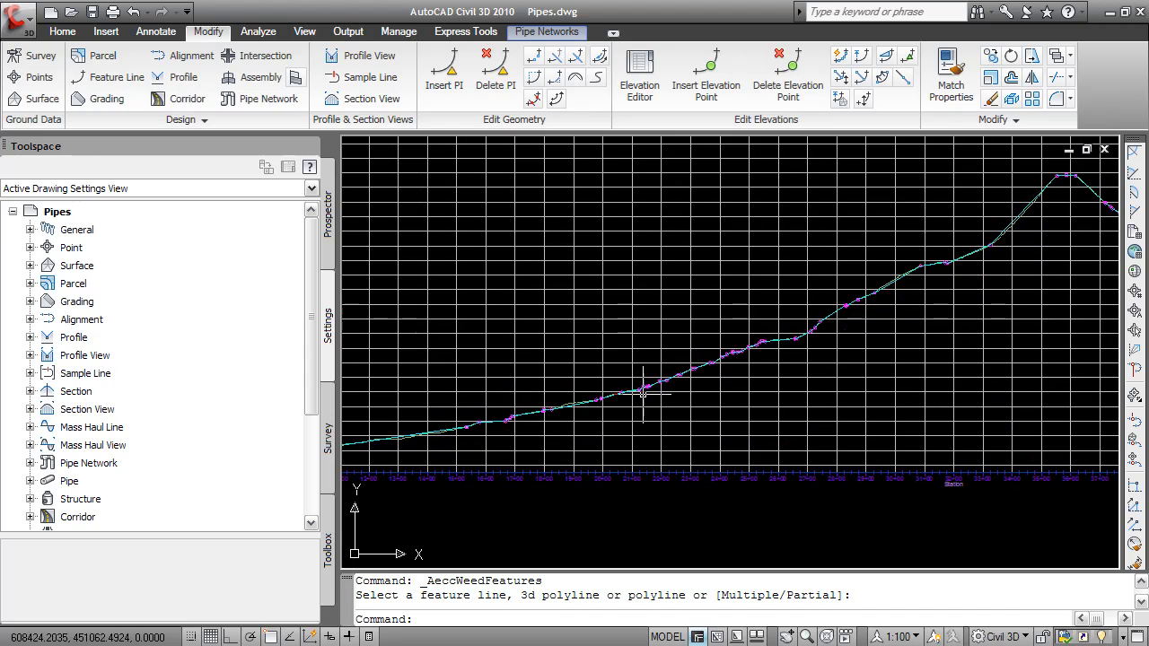
{"action": "scroll", "coordinate": [701, 373], "scroll_direction": "up", "scroll_amount": 3}
{"action": "middle_click_drag", "start_coordinate": [801, 348], "coordinate": [803, 349]}
{"action": "scroll", "coordinate": [803, 354], "scroll_direction": "down", "scroll_amount": 3}
{"action": "scroll", "coordinate": [623, 349], "scroll_direction": "up", "scroll_amount": 3}
{"action": "middle_click_drag", "start_coordinate": [623, 349], "coordinate": [726, 236]}
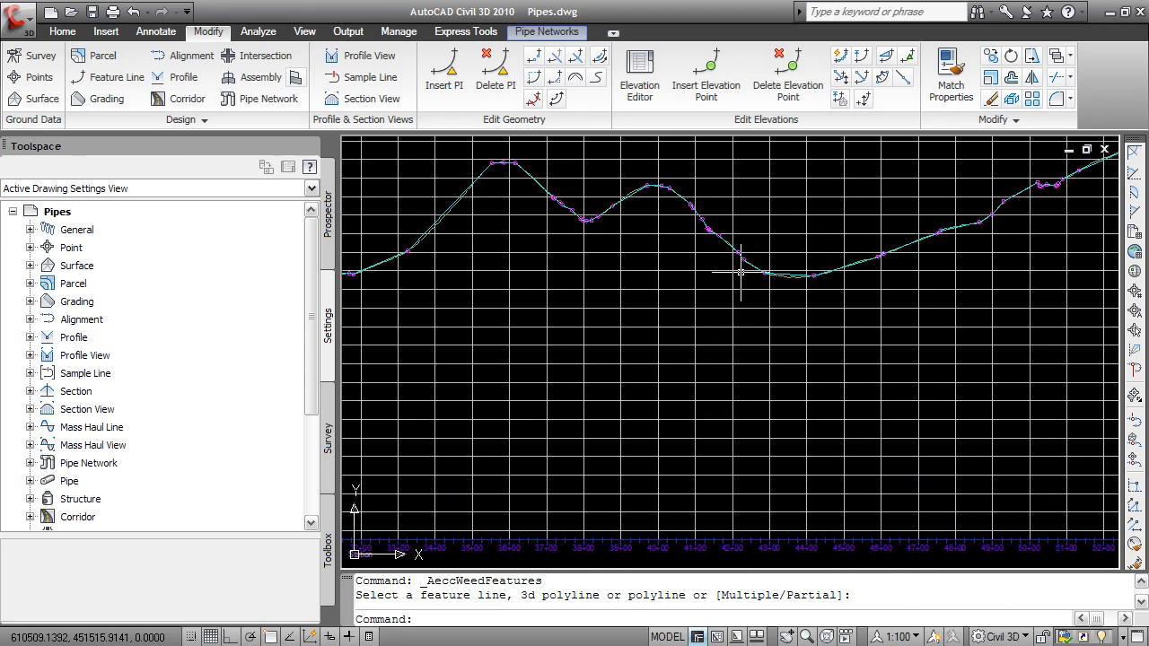
{"action": "middle_click_drag", "start_coordinate": [976, 245], "coordinate": [763, 384]}
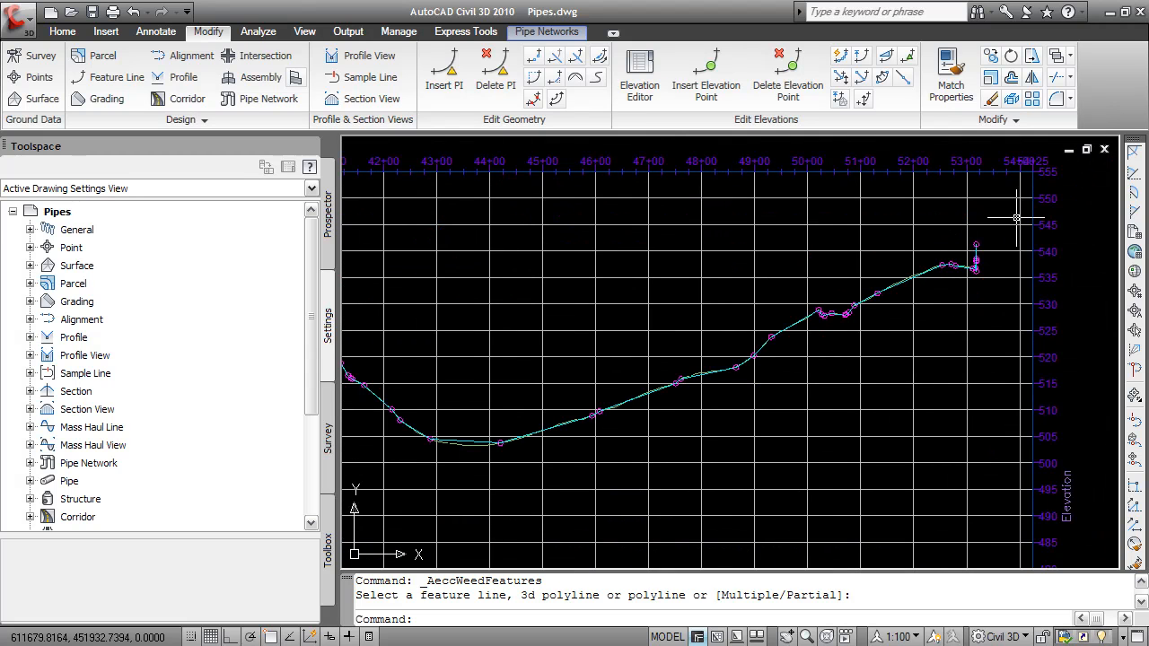
{"action": "scroll", "coordinate": [1015, 217], "scroll_direction": "down", "scroll_amount": 6}
{"action": "scroll", "coordinate": [551, 411], "scroll_direction": "up", "scroll_amount": 2}
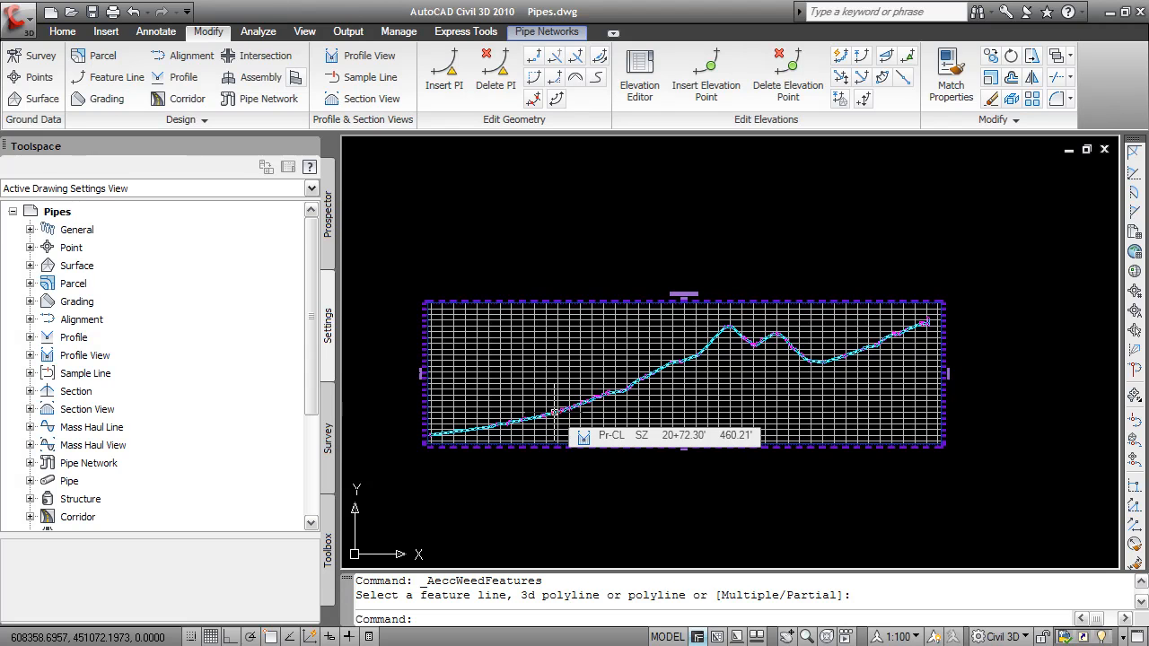
Step: Weed the feature line again with a 40' length and 5% grade factor, turning 3D distance removal off
{"action": "left_click", "coordinate": [534, 101]}
{"action": "scroll", "coordinate": [527, 377], "scroll_direction": "down", "scroll_amount": 2}
{"action": "middle_click_drag", "start_coordinate": [484, 418], "coordinate": [597, 374]}
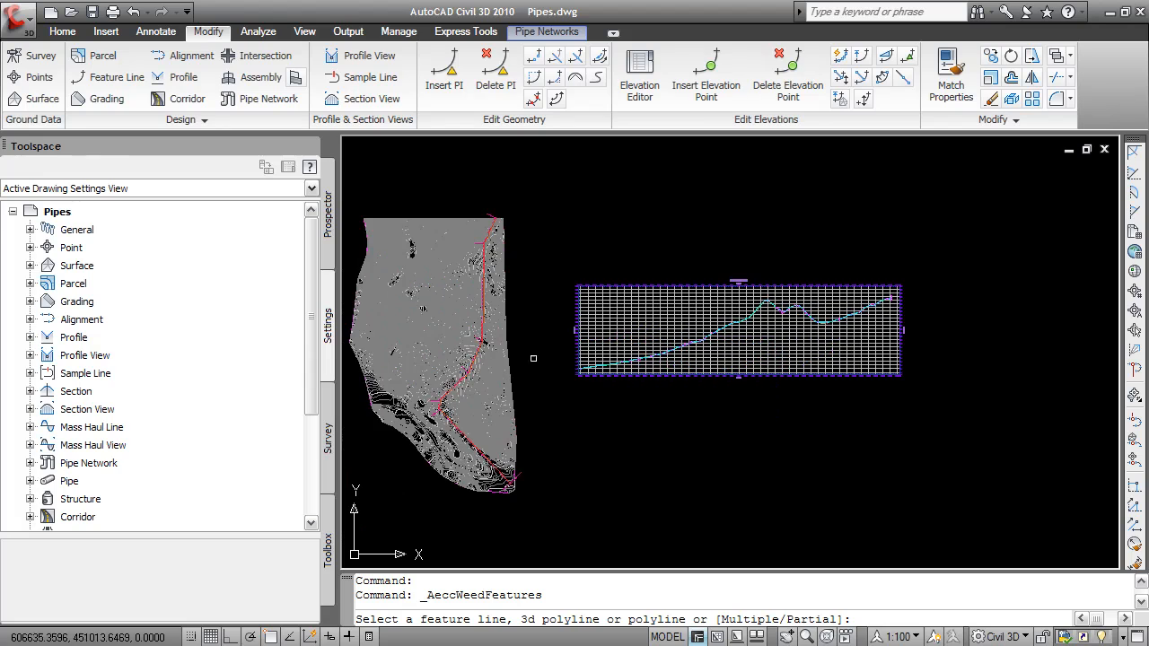
{"action": "left_click", "coordinate": [479, 351]}
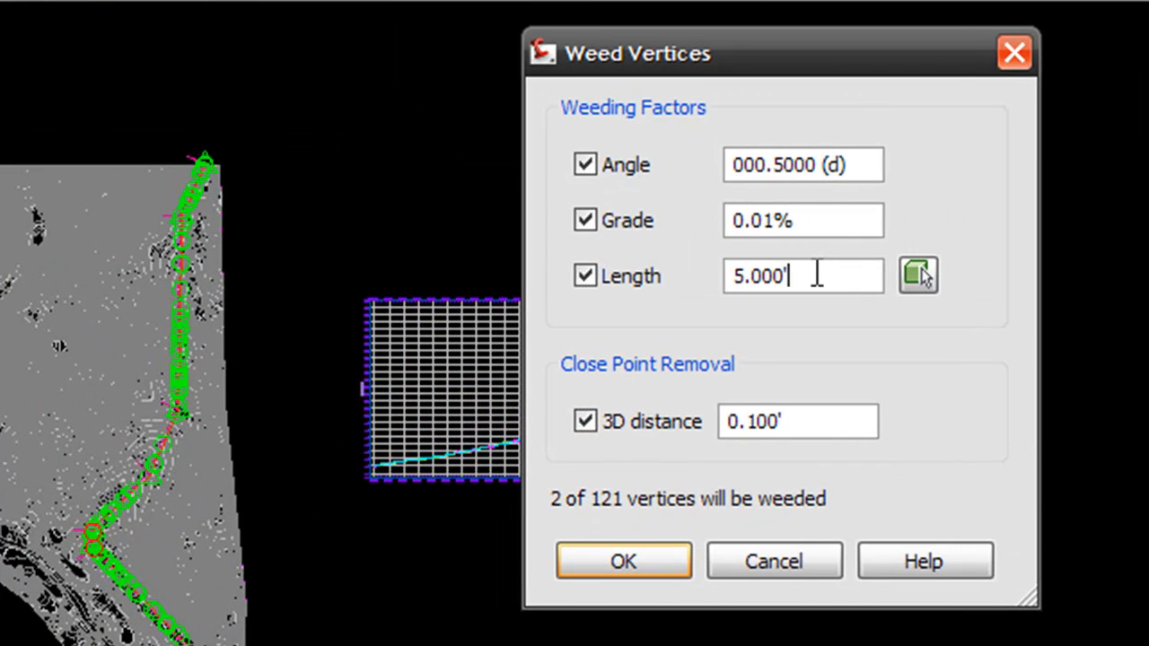
{"action": "left_click_drag", "start_coordinate": [830, 273], "coordinate": [721, 278]}
{"action": "type", "text": "40"}
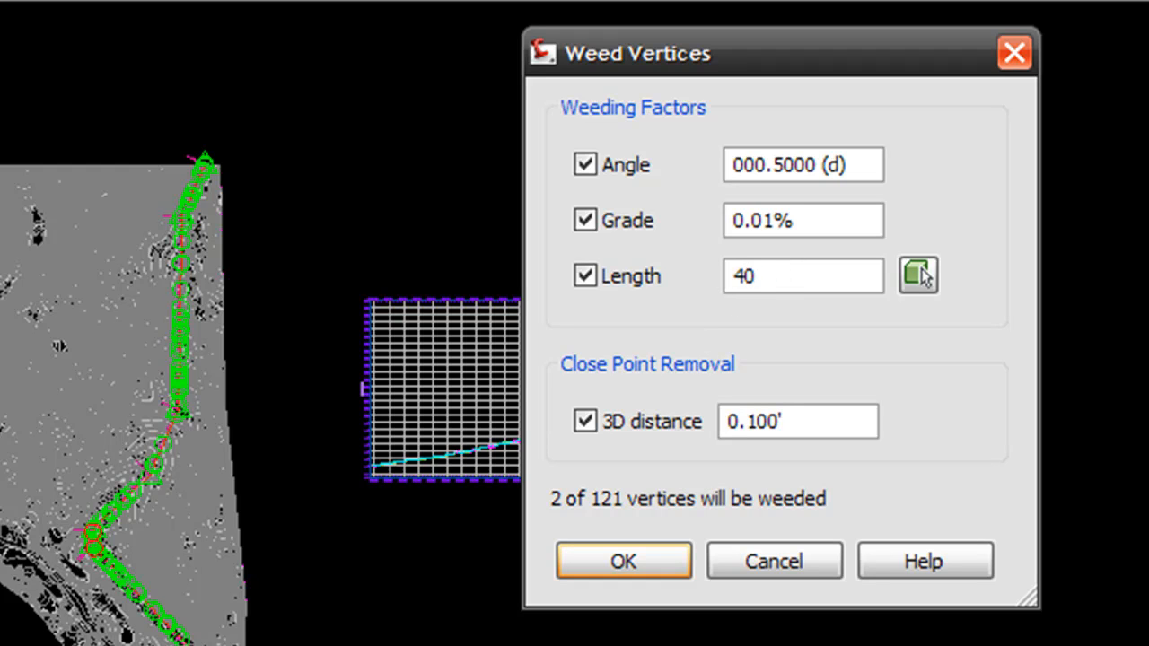
{"action": "left_click", "coordinate": [840, 219]}
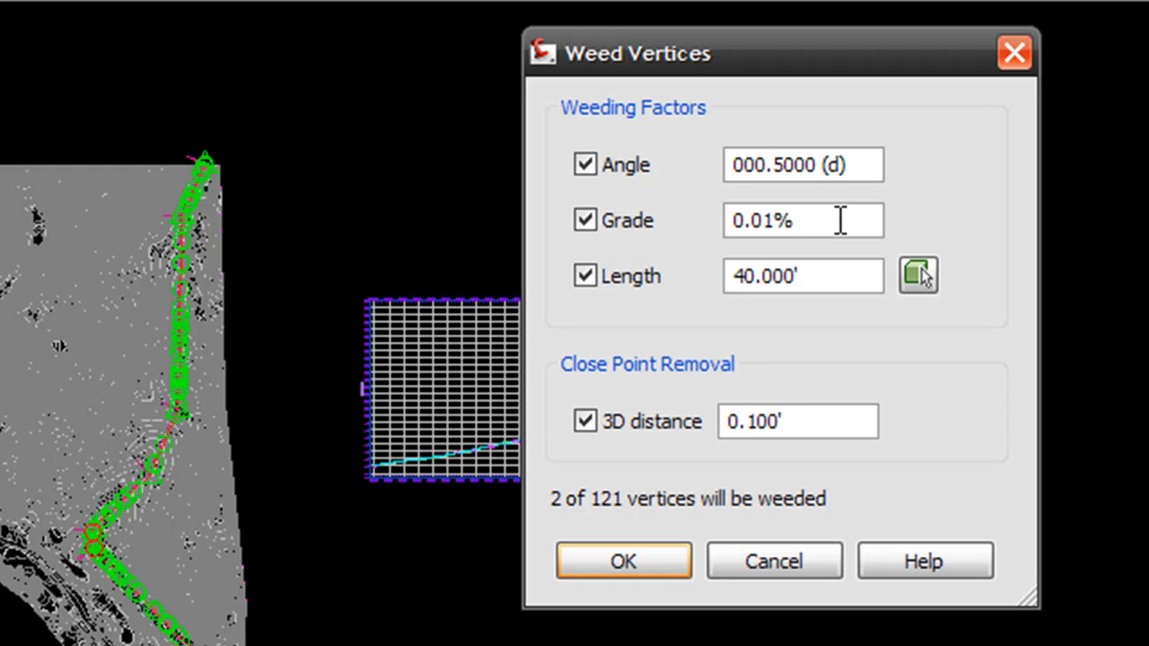
{"action": "double_click", "coordinate": [840, 220]}
{"action": "type", "text": "5"}
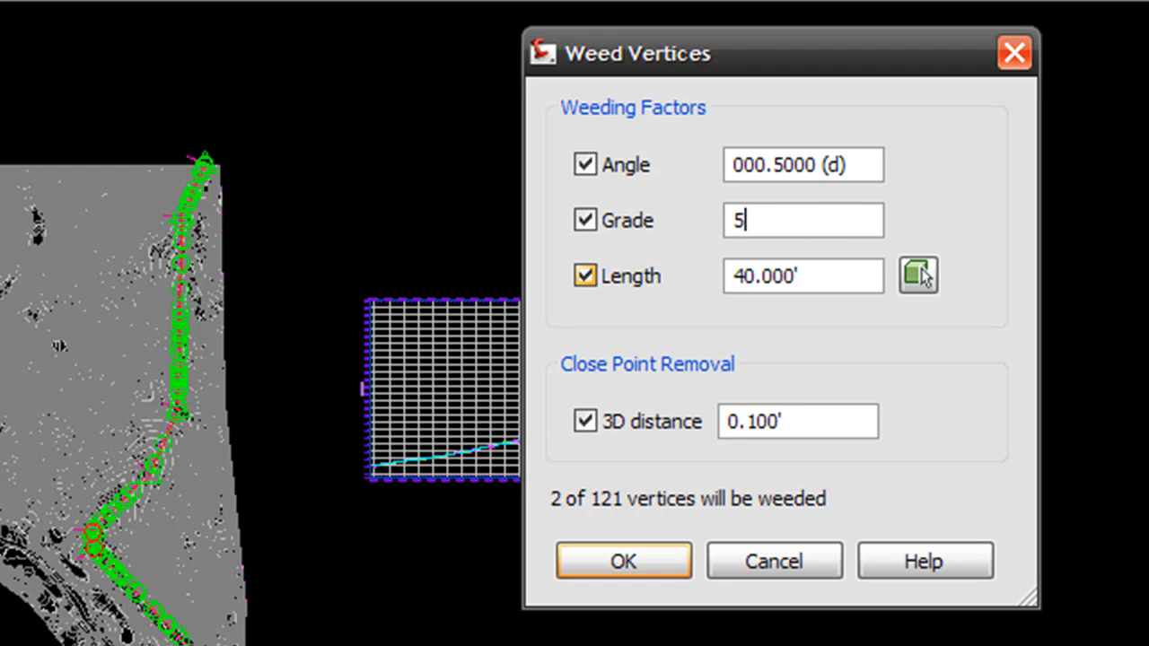
{"action": "left_click", "coordinate": [783, 276]}
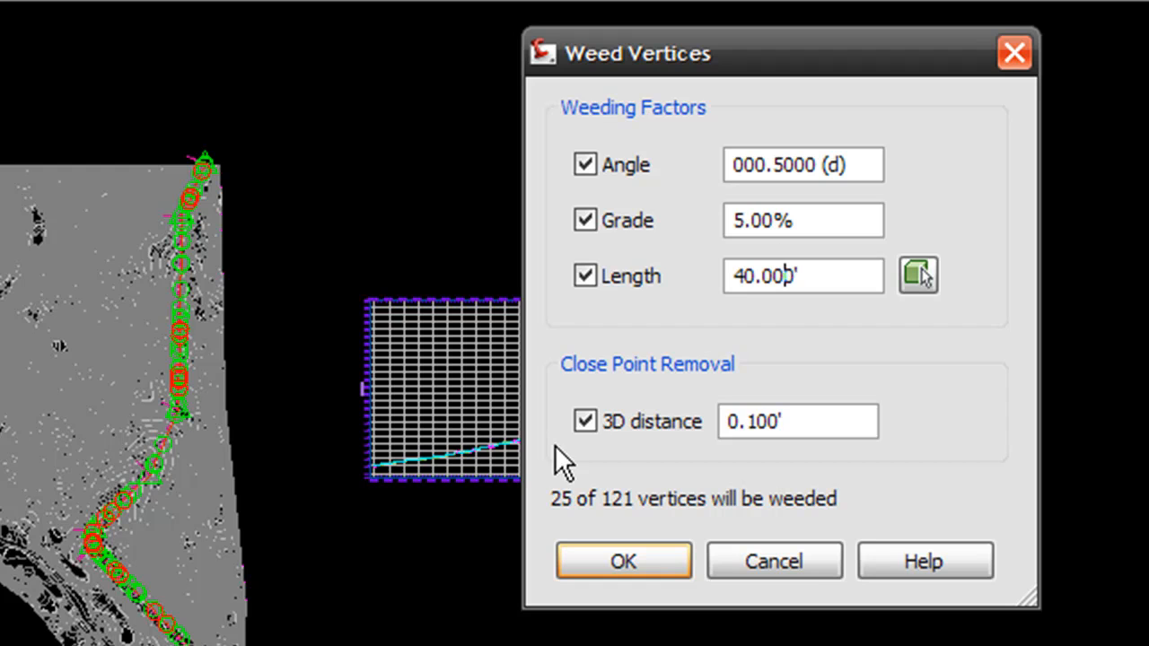
{"action": "left_click", "coordinate": [613, 419]}
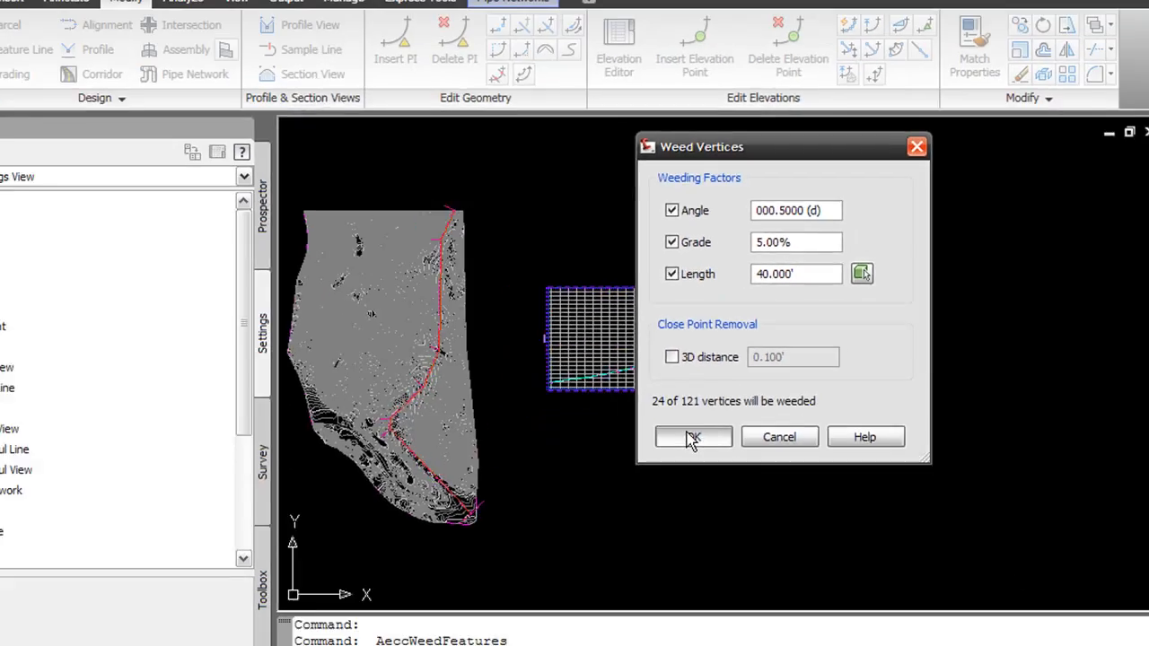
{"action": "left_click", "coordinate": [621, 560]}
Step: Inspect how closely the reduced feature line follows the ground profile and where vertices are still clustered
{"action": "scroll", "coordinate": [678, 345], "scroll_direction": "up", "scroll_amount": 10}
{"action": "scroll", "coordinate": [673, 368], "scroll_direction": "down", "scroll_amount": 8}
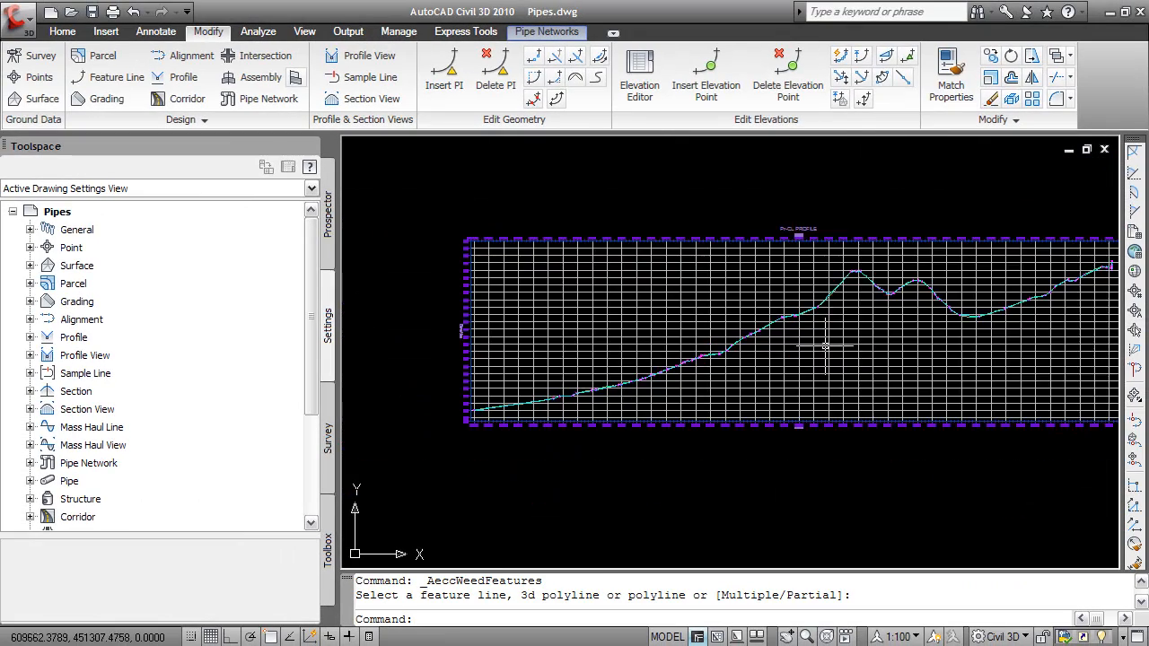
{"action": "middle_click_drag", "start_coordinate": [927, 292], "coordinate": [763, 310]}
{"action": "scroll", "coordinate": [764, 311], "scroll_direction": "up", "scroll_amount": 3}
{"action": "scroll", "coordinate": [882, 310], "scroll_direction": "down", "scroll_amount": 5}
{"action": "scroll", "coordinate": [872, 346], "scroll_direction": "up", "scroll_amount": 4}
{"action": "middle_click_drag", "start_coordinate": [905, 438], "coordinate": [806, 359]}
{"action": "scroll", "coordinate": [805, 358], "scroll_direction": "down", "scroll_amount": 3}
{"action": "scroll", "coordinate": [870, 380], "scroll_direction": "down", "scroll_amount": 3}
{"action": "middle_click_drag", "start_coordinate": [882, 364], "coordinate": [579, 476]}
{"action": "scroll", "coordinate": [619, 490], "scroll_direction": "down", "scroll_amount": 2}
{"action": "mouse_move", "coordinate": [691, 486]}
{"action": "middle_mouse_down"}
{"action": "mouse_move", "coordinate": [606, 439]}
{"action": "mouse_move", "coordinate": [656, 437]}
{"action": "middle_mouse_up"}
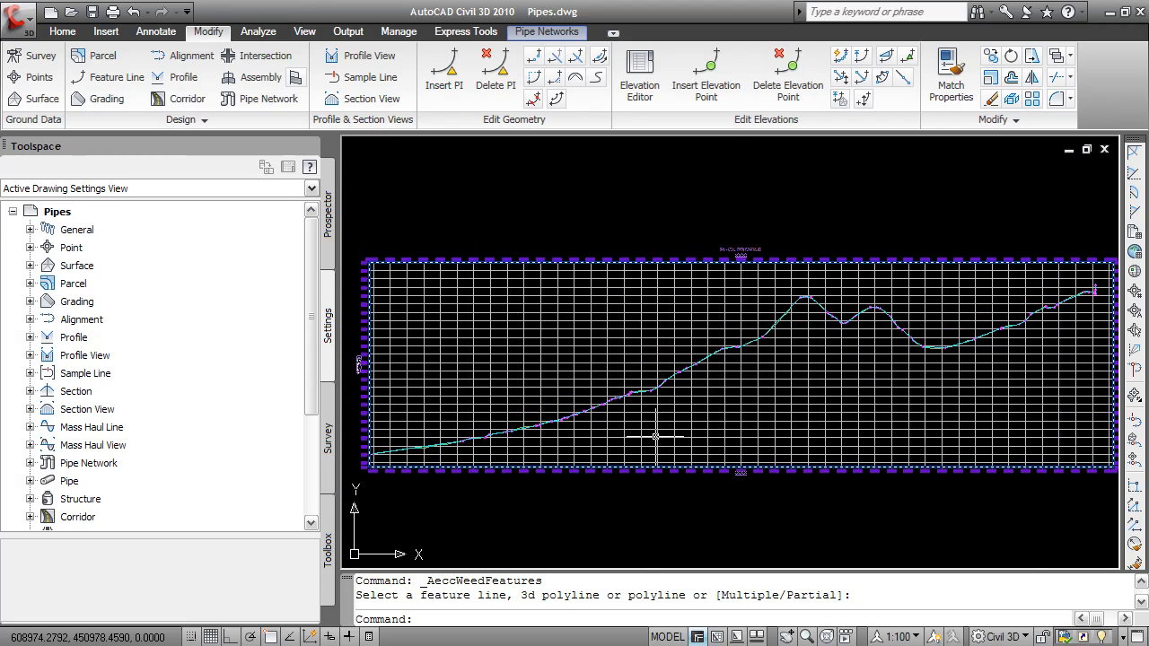
{"action": "scroll", "coordinate": [512, 469], "scroll_direction": "up", "scroll_amount": 3}
{"action": "scroll", "coordinate": [624, 408], "scroll_direction": "up", "scroll_amount": 3}
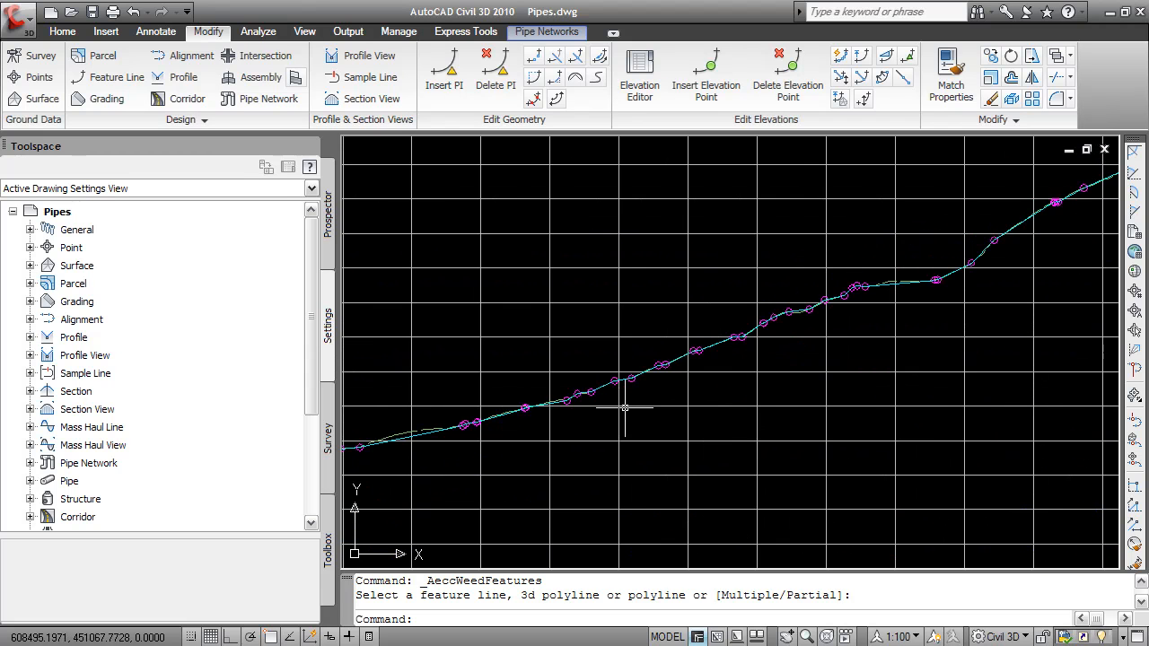
{"action": "scroll", "coordinate": [754, 365], "scroll_direction": "down", "scroll_amount": 2}
{"action": "scroll", "coordinate": [755, 365], "scroll_direction": "down", "scroll_amount": 6}
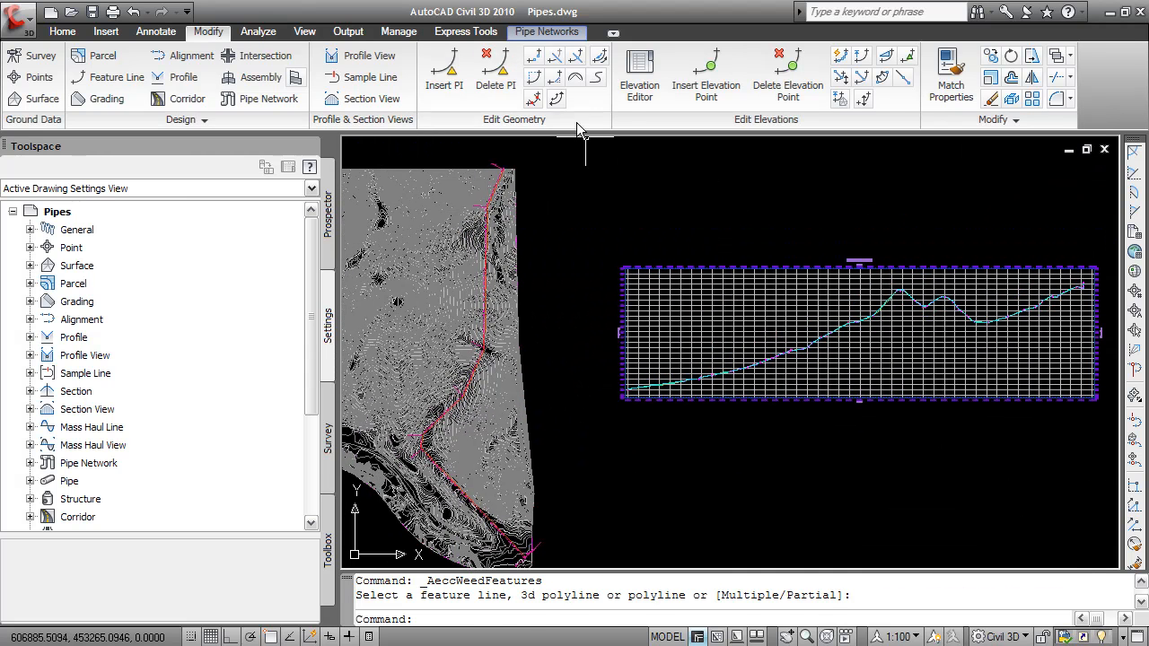
Step: Weed the feature line's vertices once more with a length factor of 60' and a grade factor of 8%
{"action": "left_click", "coordinate": [533, 99]}
{"action": "left_click", "coordinate": [485, 278]}
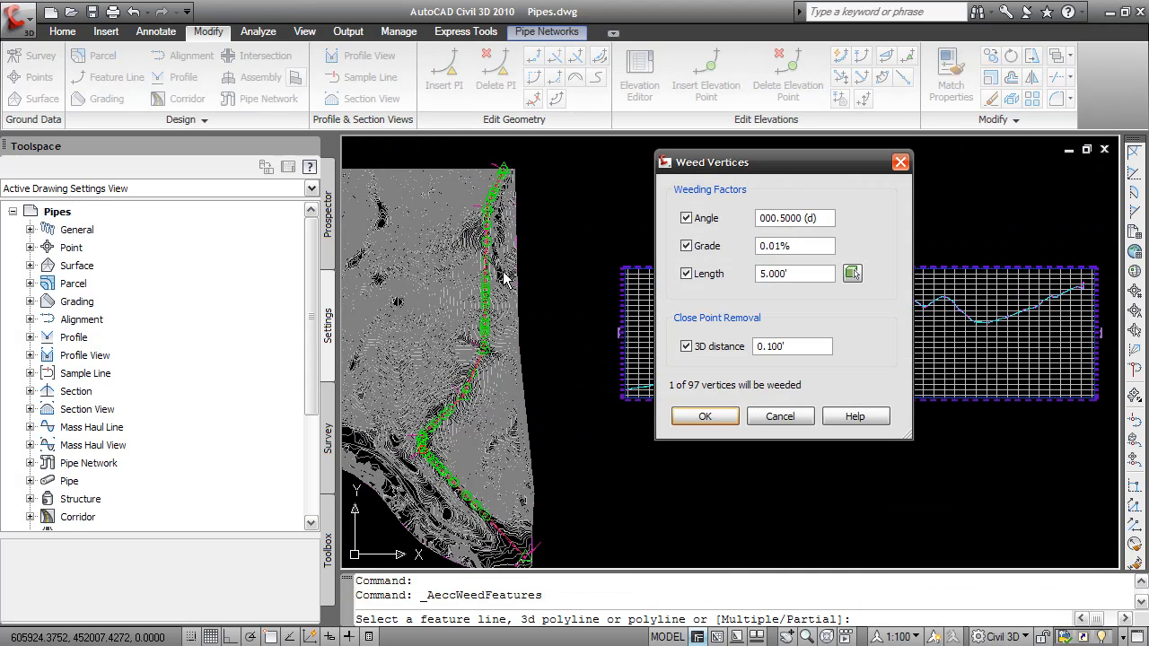
{"action": "double_click", "coordinate": [804, 273]}
{"action": "type", "text": "60"}
{"action": "double_click", "coordinate": [799, 244]}
{"action": "type", "text": "8"}
{"action": "left_click", "coordinate": [786, 346]}
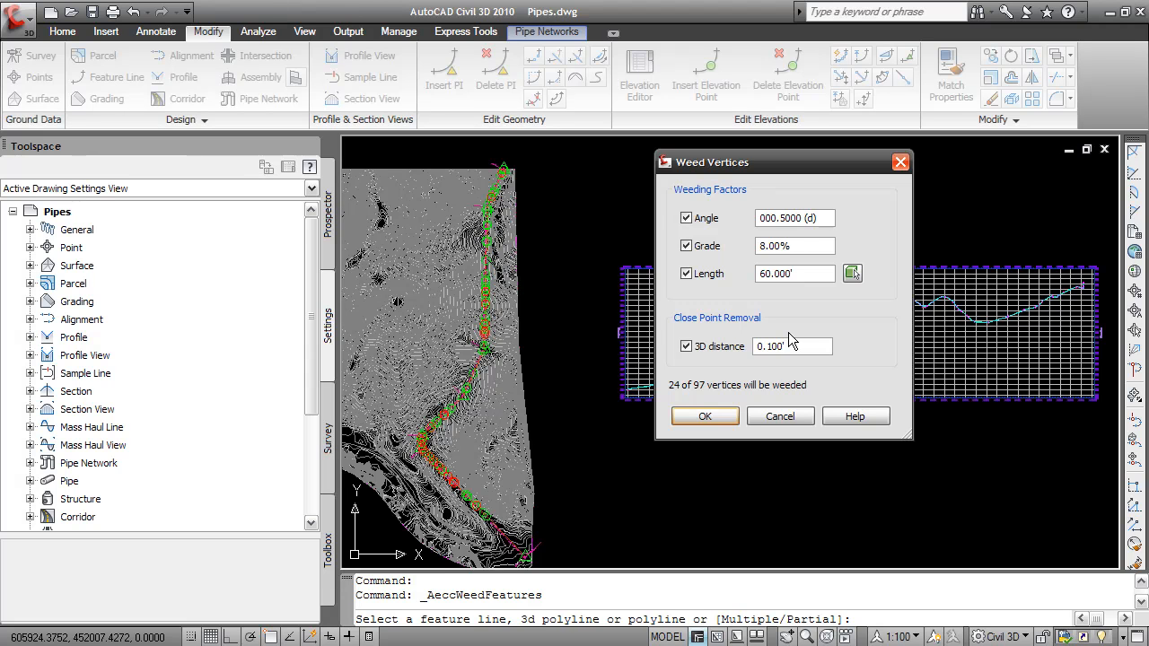
{"action": "left_click", "coordinate": [705, 417]}
Step: Check the feature line's remaining vertex count with the Weed Vertices tool, cancelling without weeding
{"action": "scroll", "coordinate": [662, 385], "scroll_direction": "down", "scroll_amount": 3}
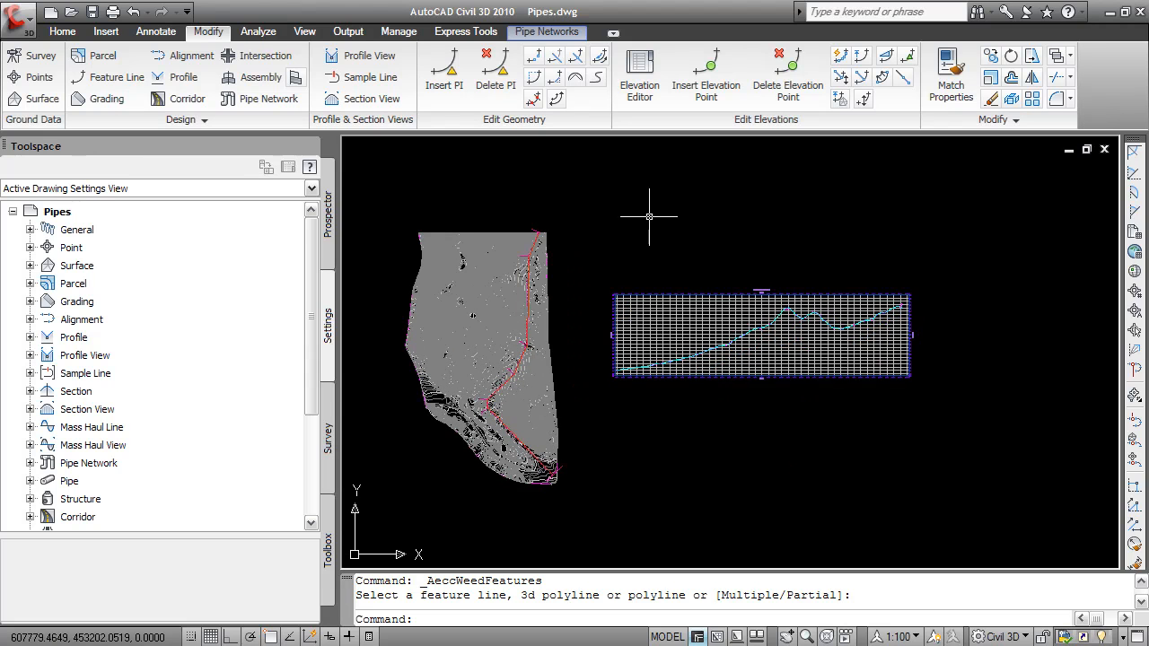
{"action": "left_click", "coordinate": [533, 99]}
{"action": "left_click", "coordinate": [538, 352]}
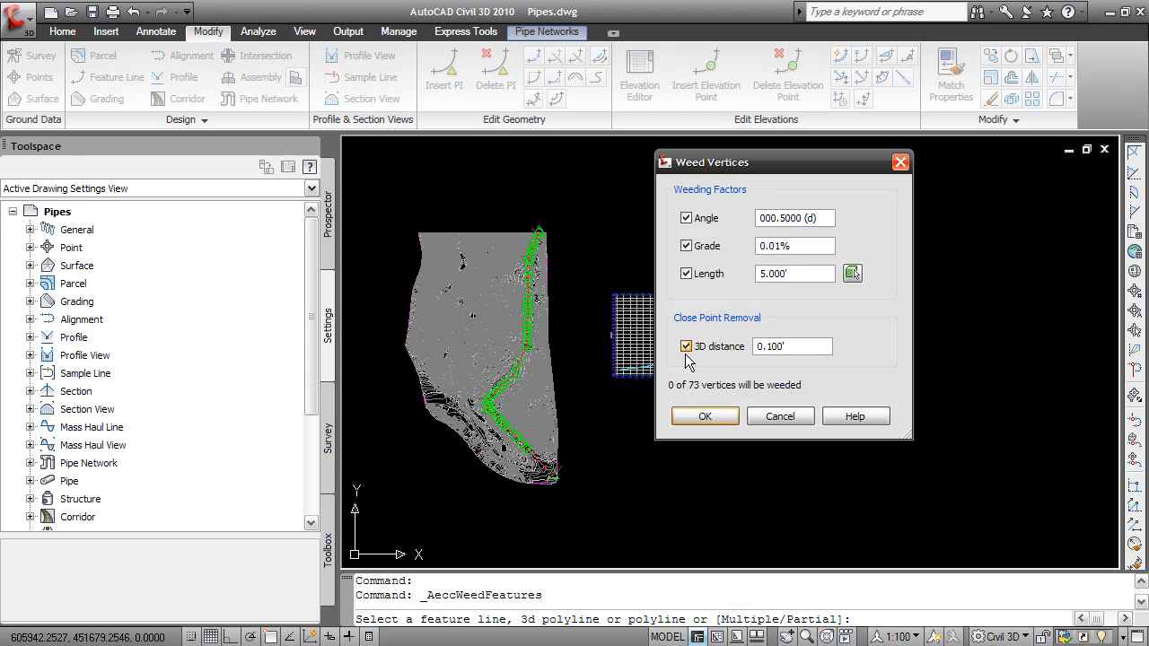
{"action": "left_click", "coordinate": [780, 415]}
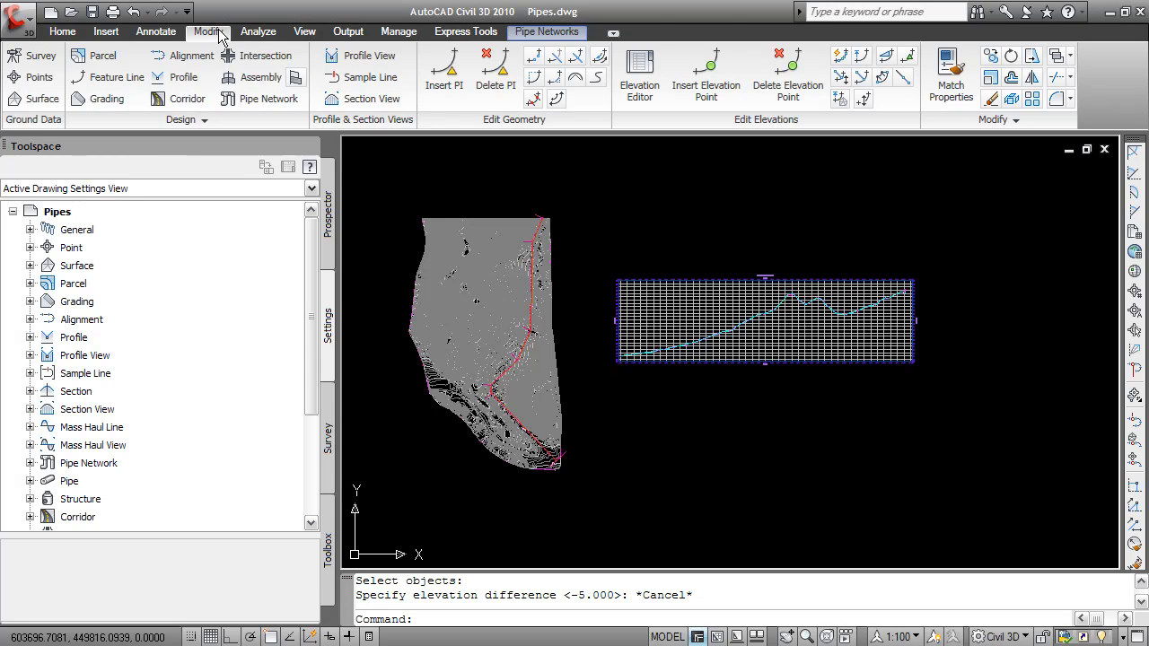
Step: Lower the feature line with an elevation difference of -5' and compare it with the ground profile
{"action": "left_click", "coordinate": [863, 101]}
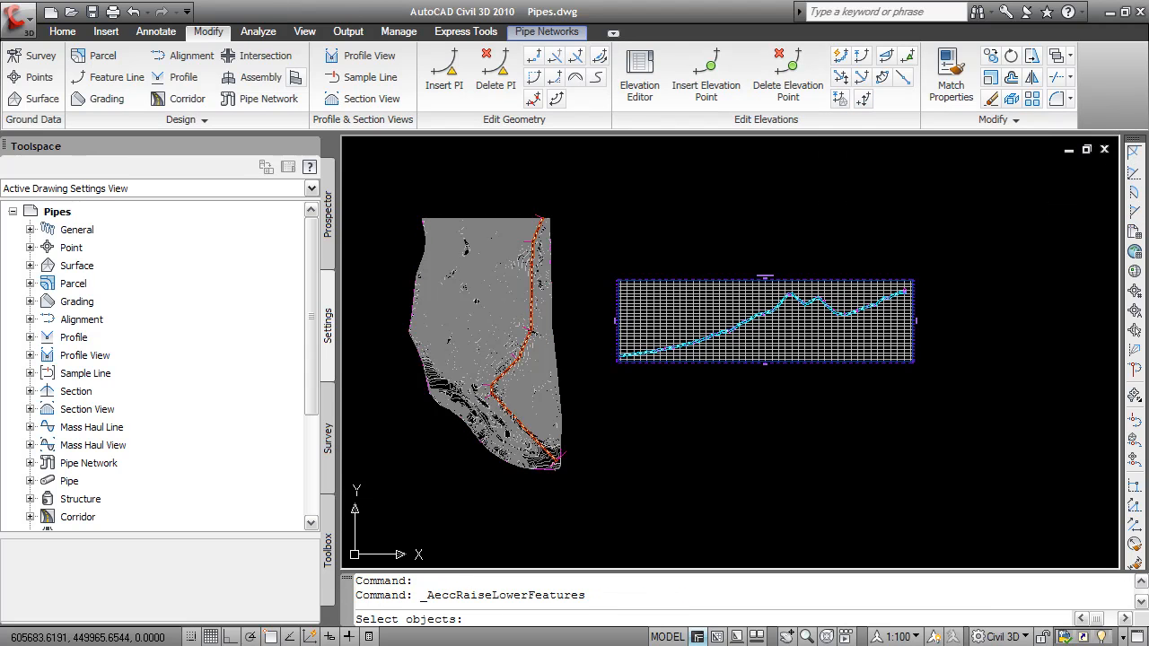
{"action": "left_click", "coordinate": [736, 316]}
{"action": "key", "text": "Return"}
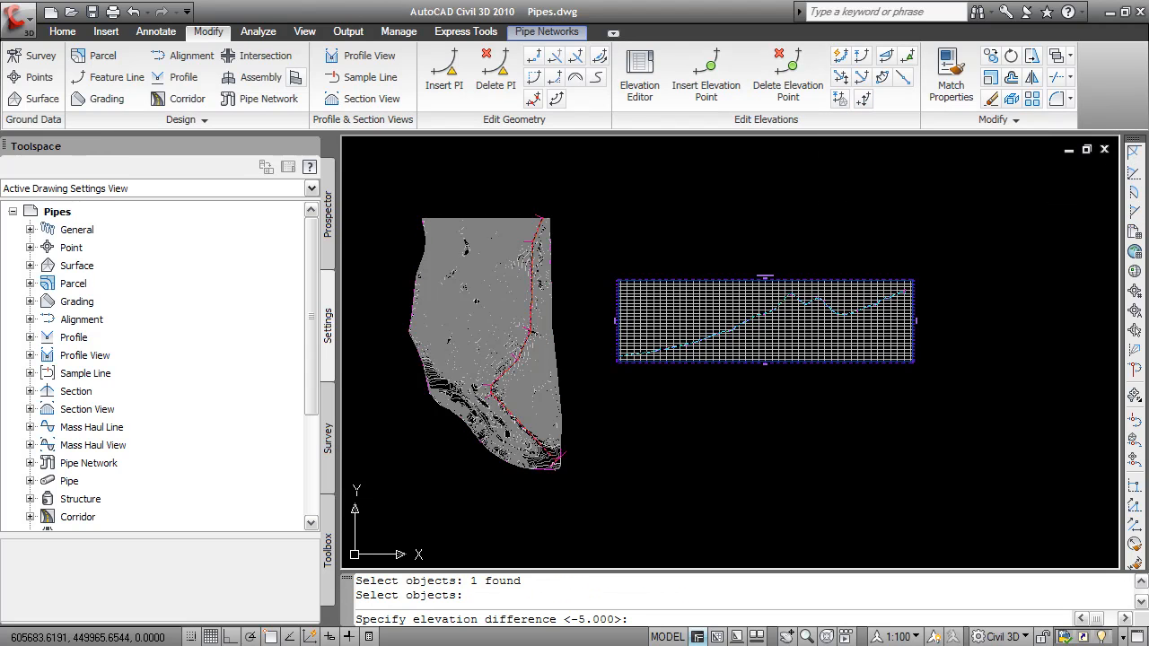
{"action": "key", "text": "Return"}
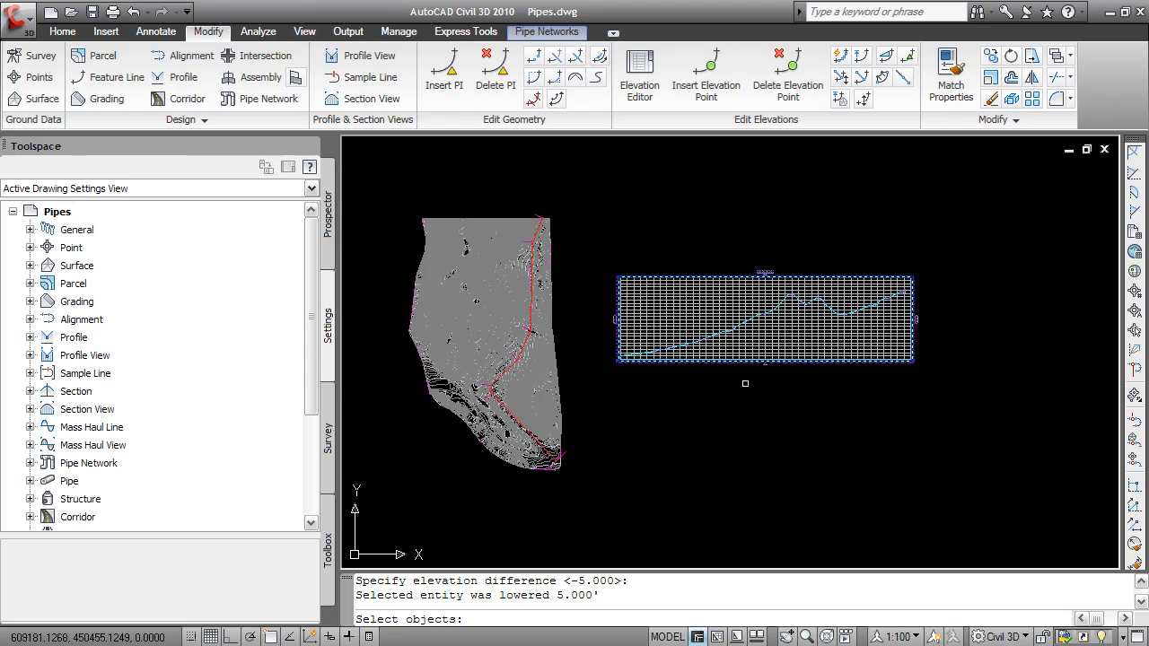
{"action": "key", "text": "Return"}
{"action": "scroll", "coordinate": [689, 324], "scroll_direction": "up", "scroll_amount": 5}
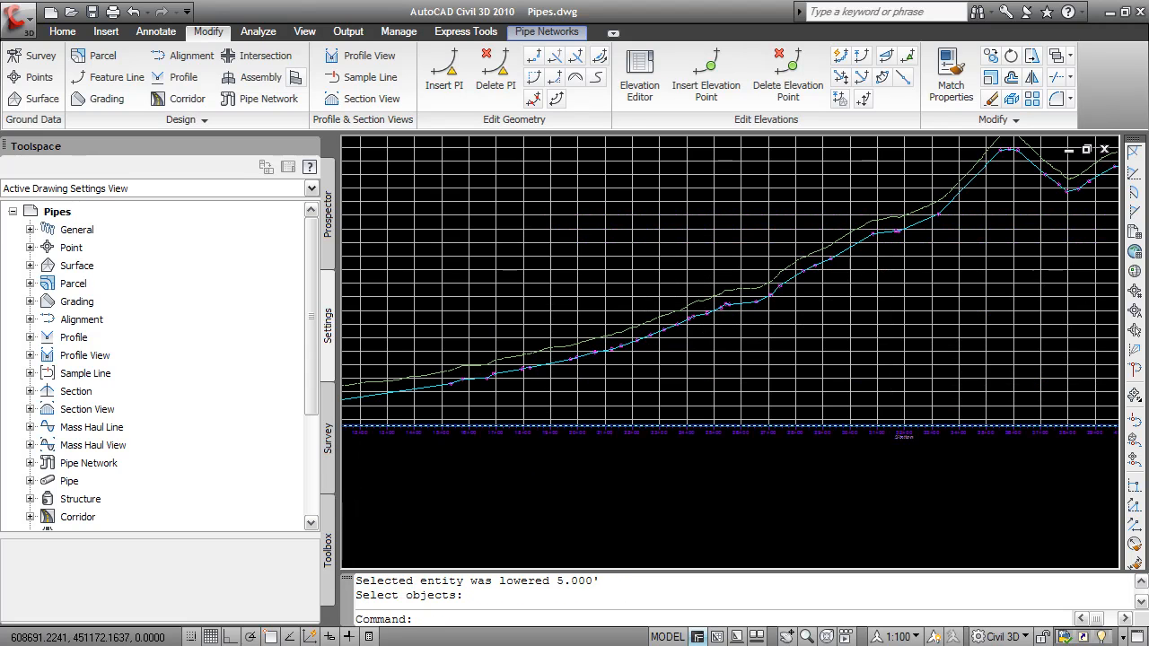
{"action": "scroll", "coordinate": [682, 327], "scroll_direction": "down", "scroll_amount": 5}
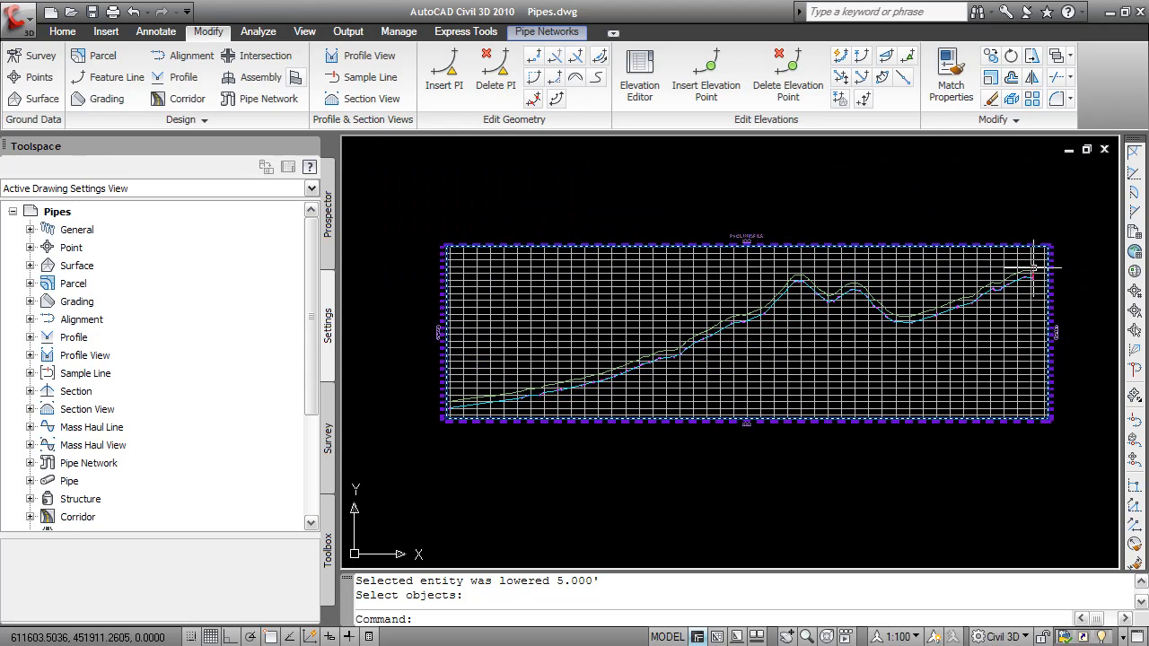
{"action": "scroll", "coordinate": [555, 395], "scroll_direction": "down", "scroll_amount": 4}
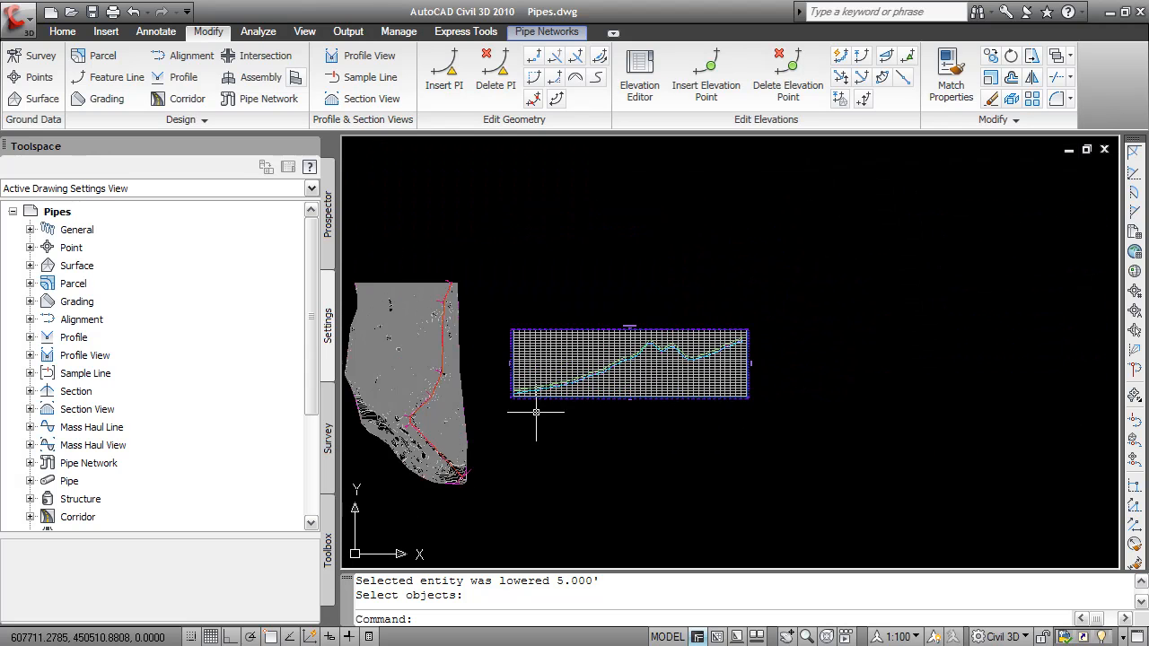
{"action": "scroll", "coordinate": [555, 395], "scroll_direction": "up", "scroll_amount": 2}
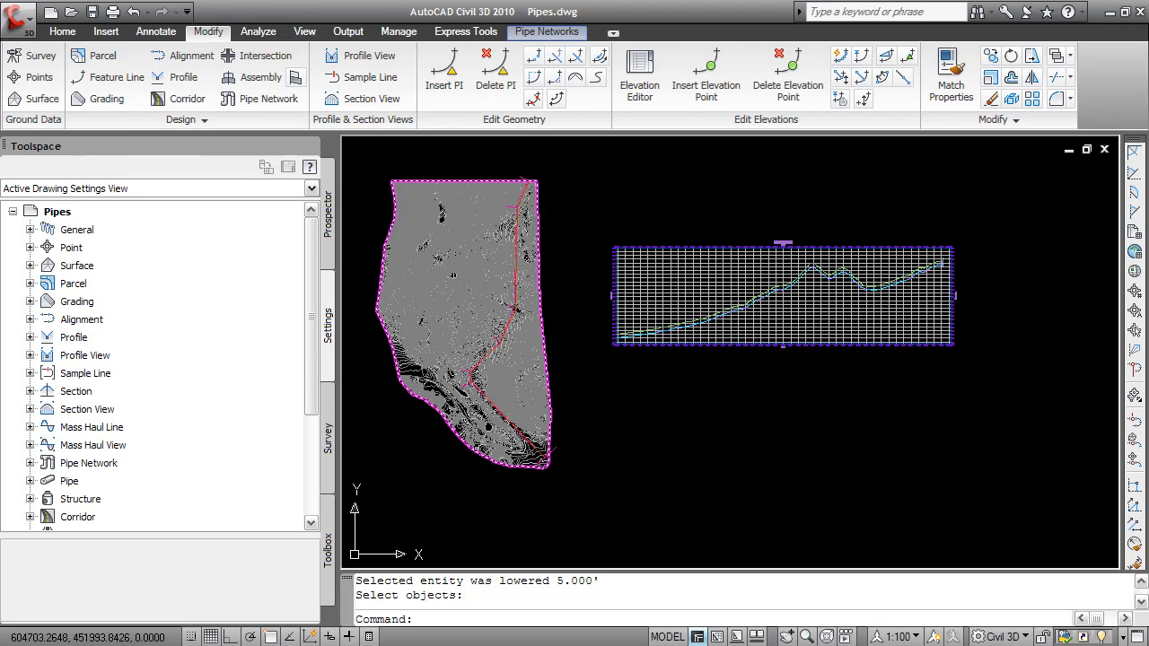
Step: Start a pipe network from the lowered feature line, accept its default flow direction and name the network WATER
{"action": "left_click", "coordinate": [62, 32]}
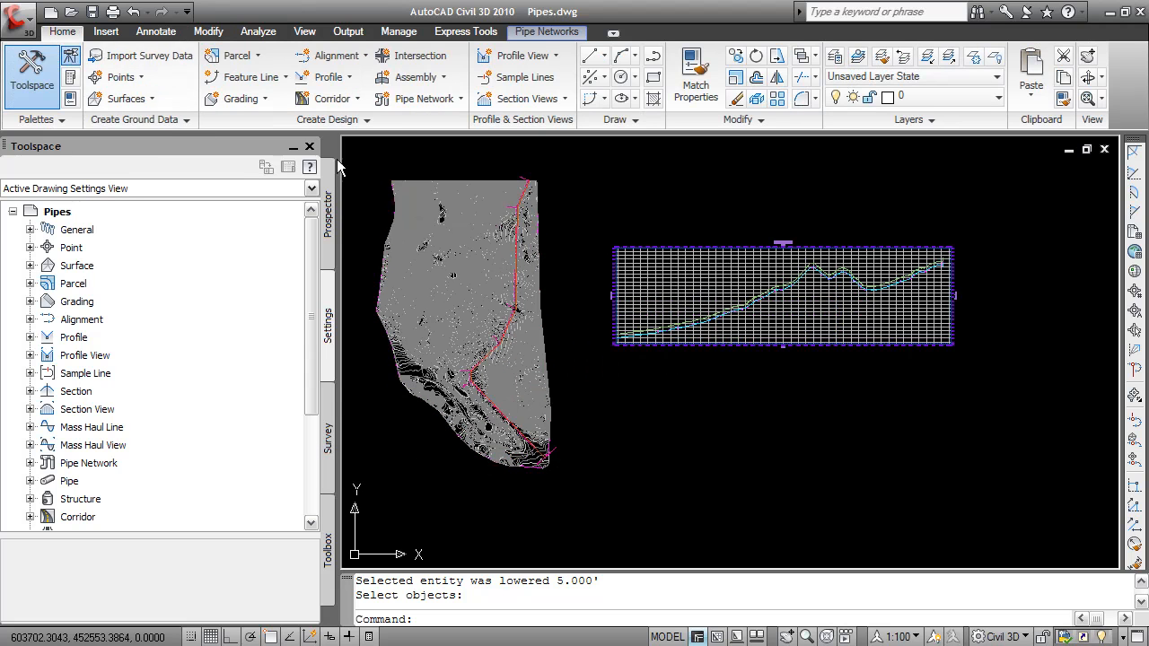
{"action": "left_click", "coordinate": [423, 101]}
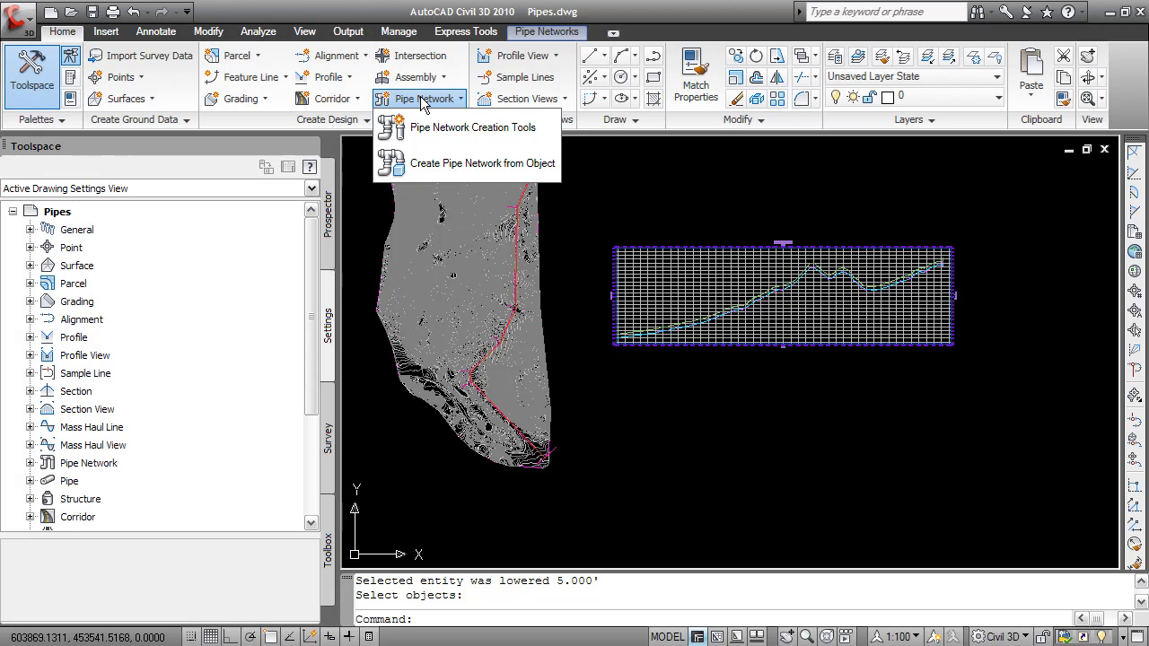
{"action": "left_click", "coordinate": [458, 163]}
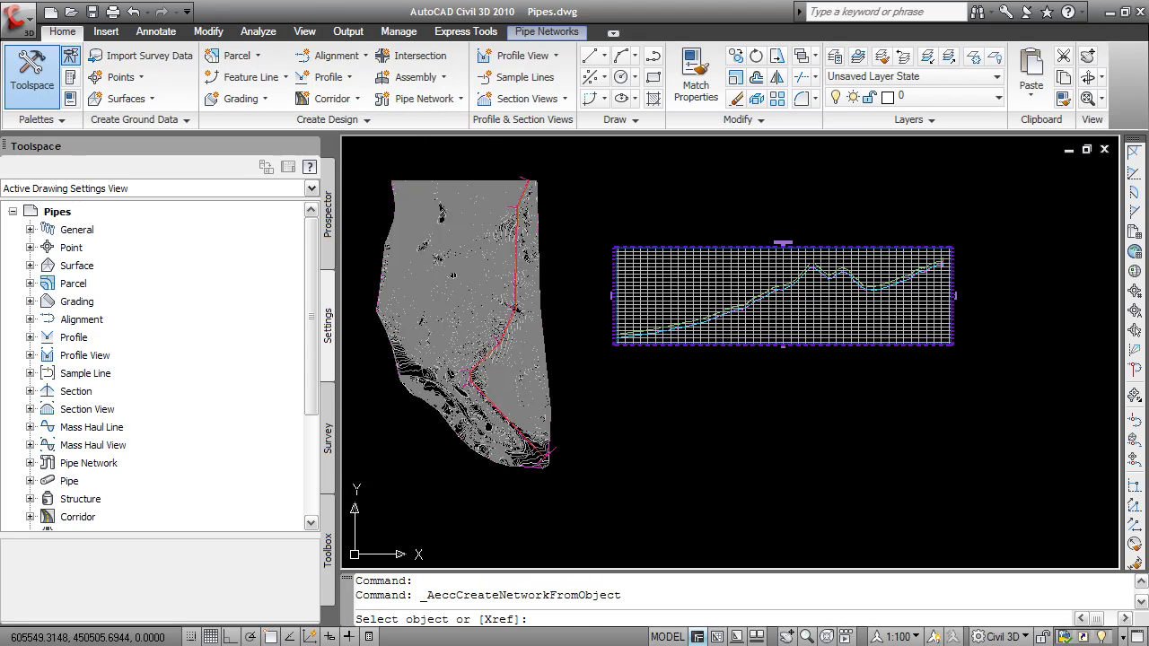
{"action": "left_click", "coordinate": [511, 422]}
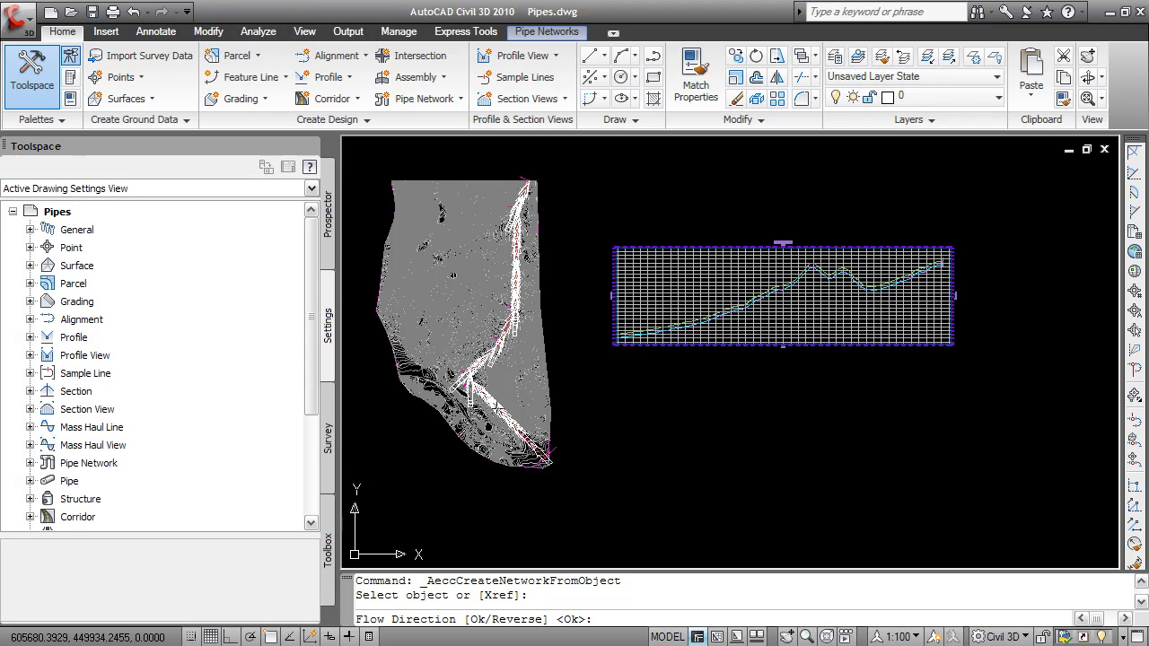
{"action": "key", "text": "Return"}
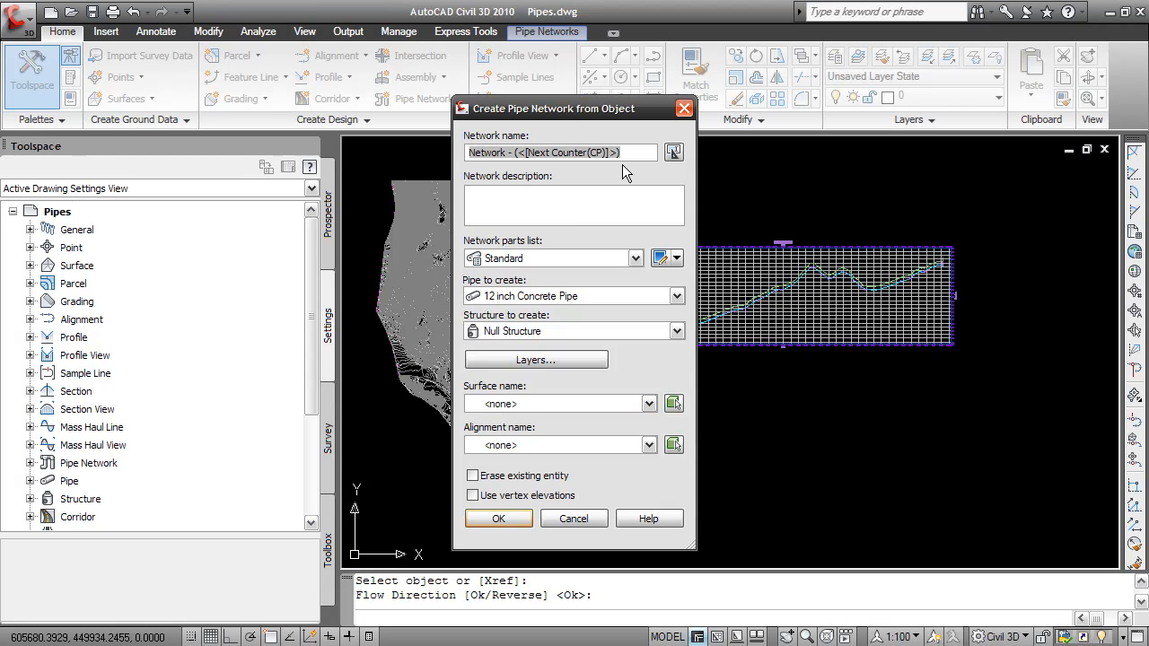
{"action": "type", "text": "wate"}
{"action": "key", "text": "BackSpace"}
{"action": "key", "text": "BackSpace"}
{"action": "key", "text": "BackSpace"}
{"action": "key", "text": "BackSpace"}
{"action": "type", "text": "WATER"}
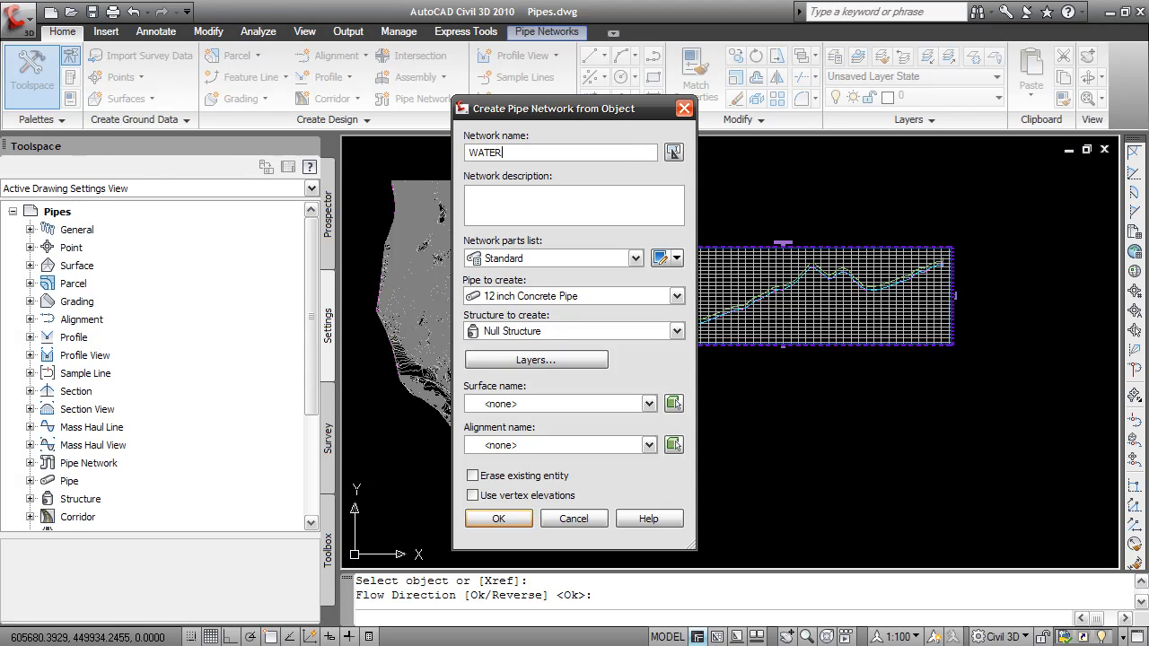
Step: Create the network with the WR PVC+Iron - JS parts list, 24 inch Ductile Iron Pipe, Null Structure and vertex elevations
{"action": "left_click", "coordinate": [538, 259]}
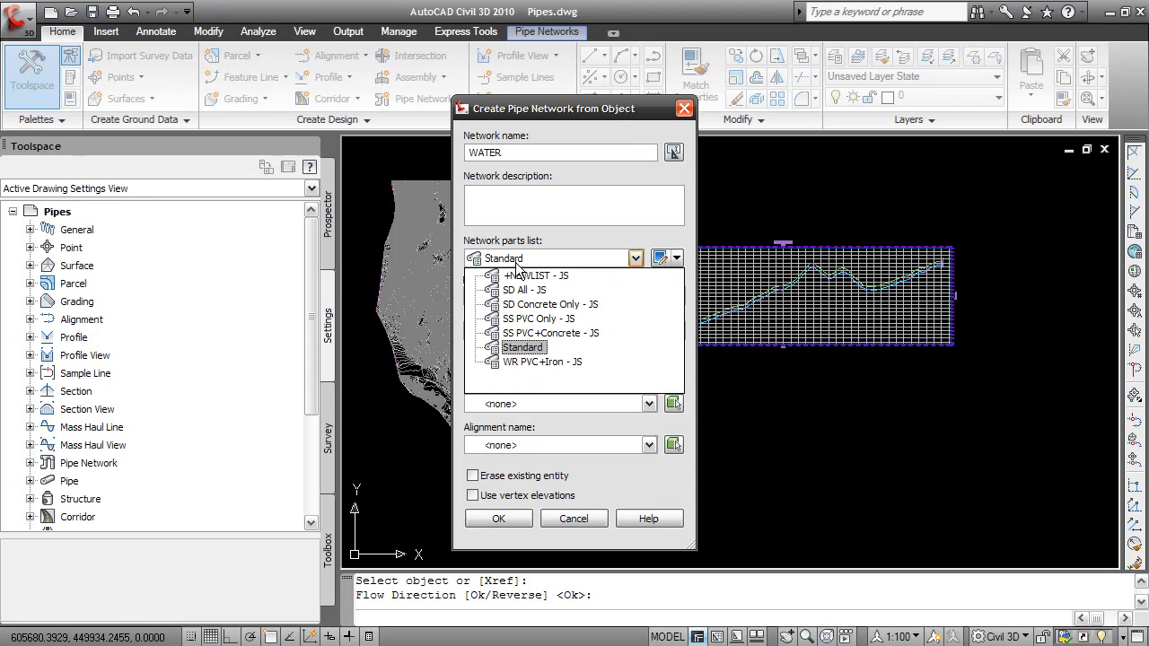
{"action": "left_click", "coordinate": [542, 362]}
{"action": "left_click", "coordinate": [548, 296]}
{"action": "left_click", "coordinate": [531, 473]}
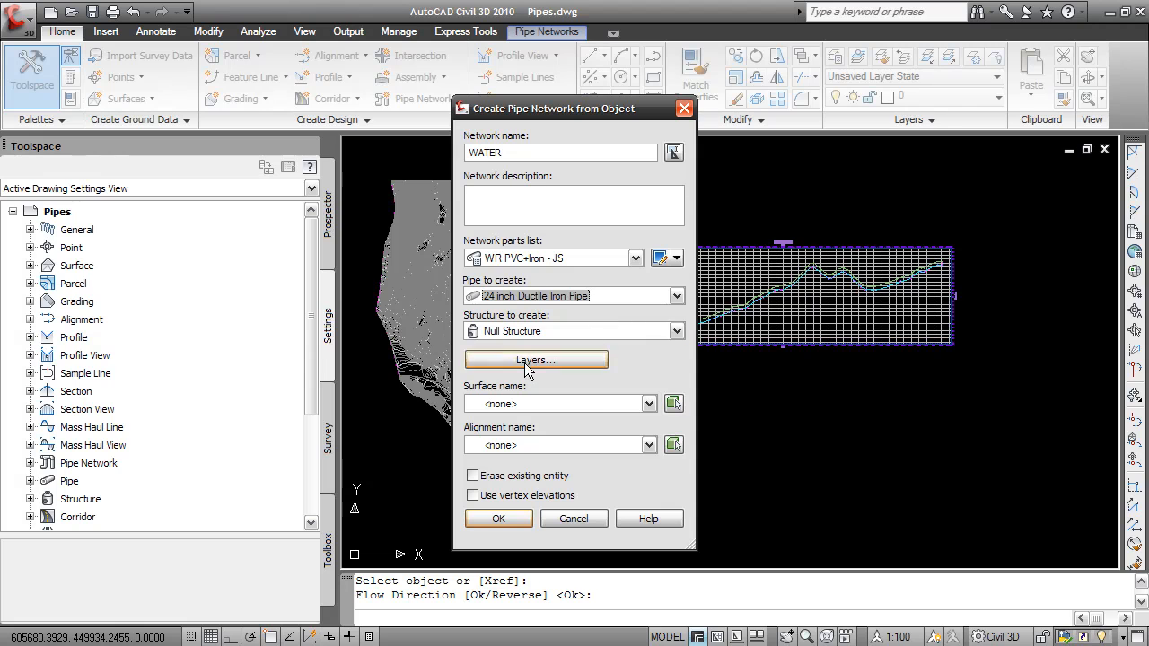
{"action": "left_click", "coordinate": [510, 496]}
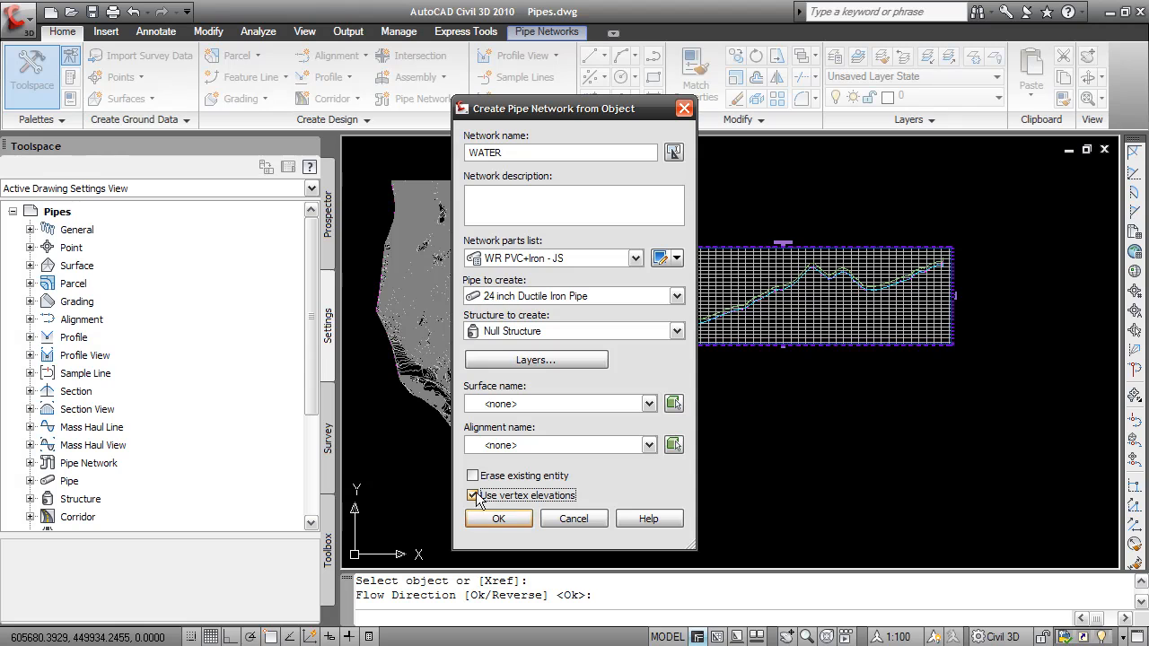
{"action": "left_click", "coordinate": [508, 519]}
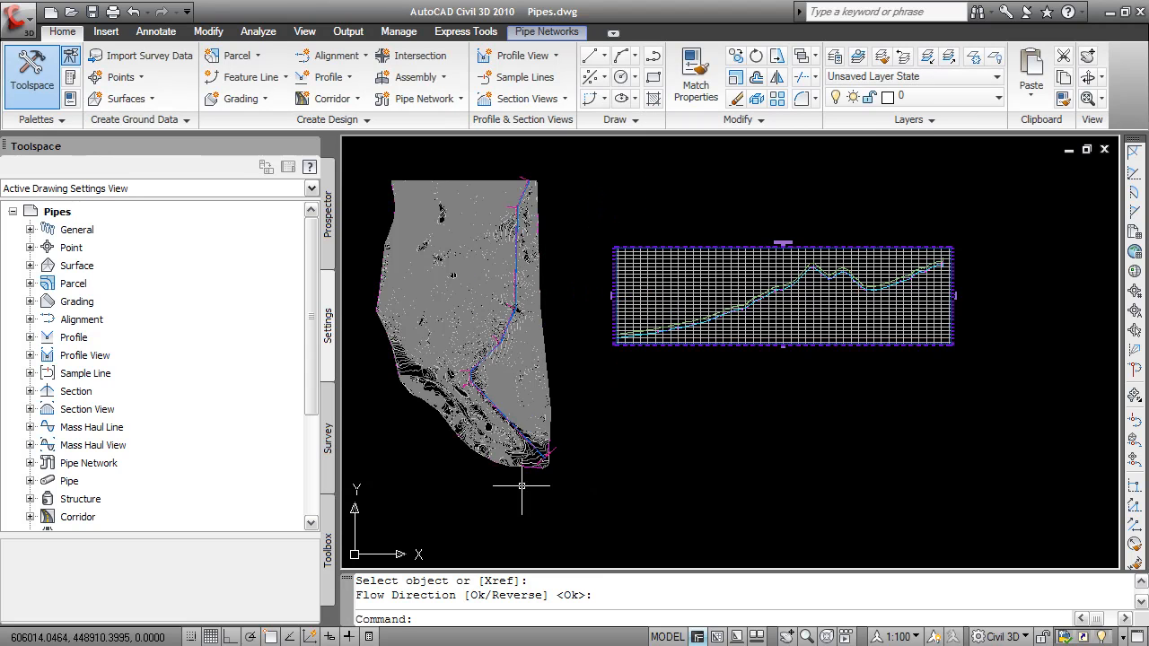
Step: Select all similar WATER network parts in plan and draw them in the Pr-CL profile view
{"action": "scroll", "coordinate": [518, 490], "scroll_direction": "up", "scroll_amount": 10}
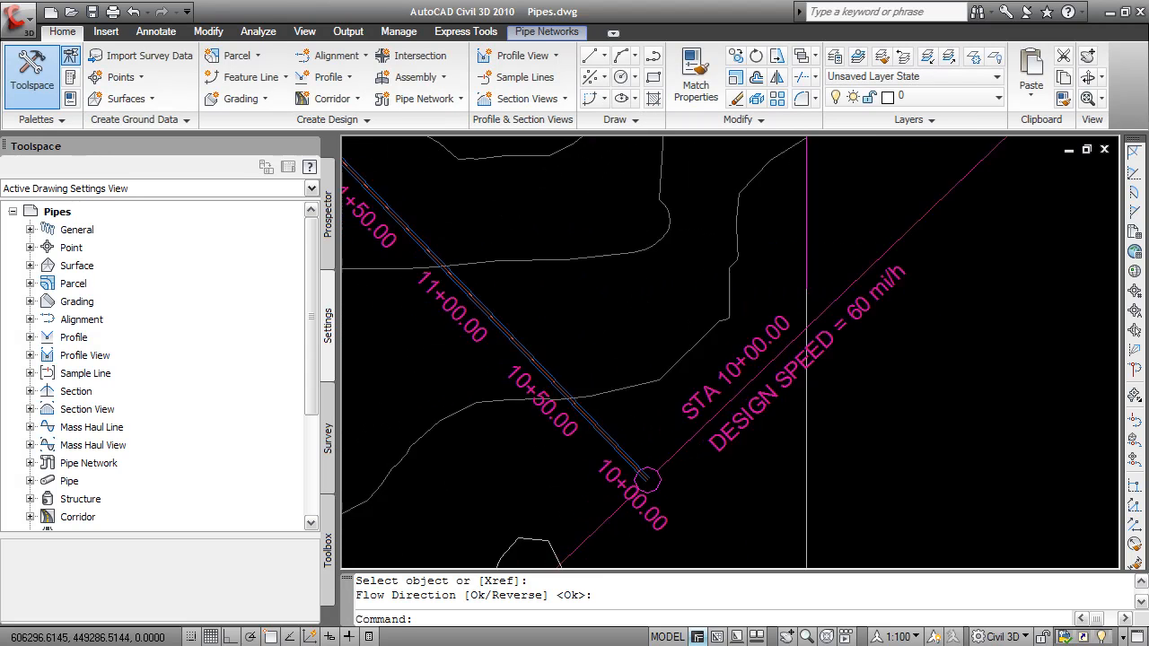
{"action": "scroll", "coordinate": [602, 476], "scroll_direction": "up", "scroll_amount": 4}
{"action": "left_click", "coordinate": [650, 460]}
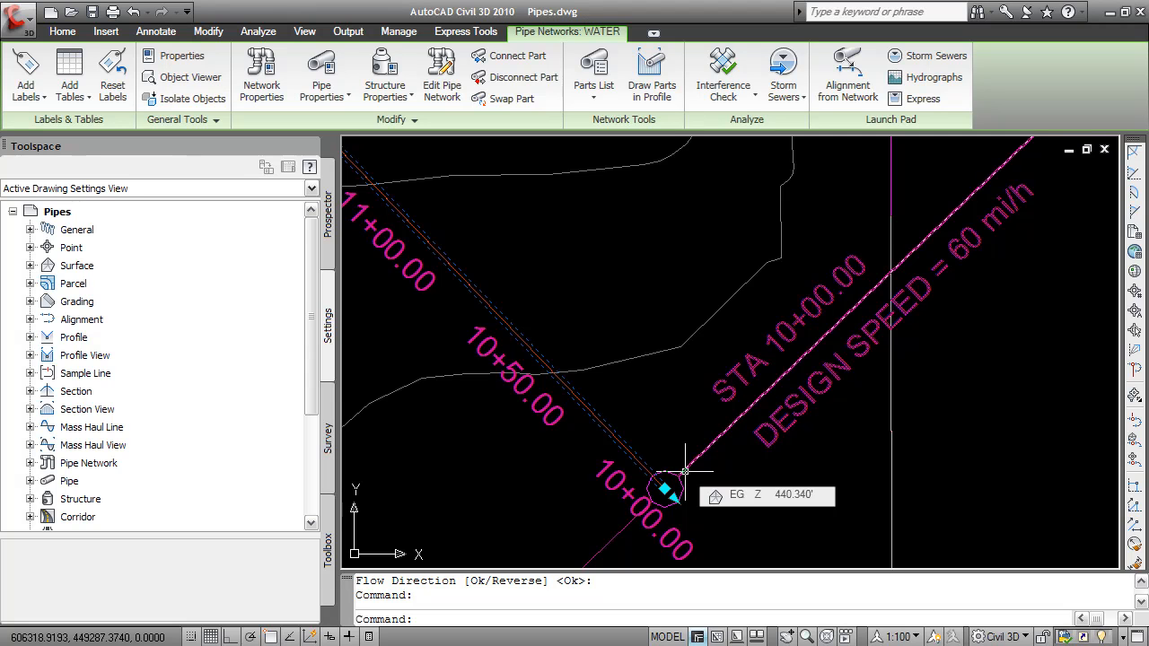
{"action": "right_click", "coordinate": [684, 471]}
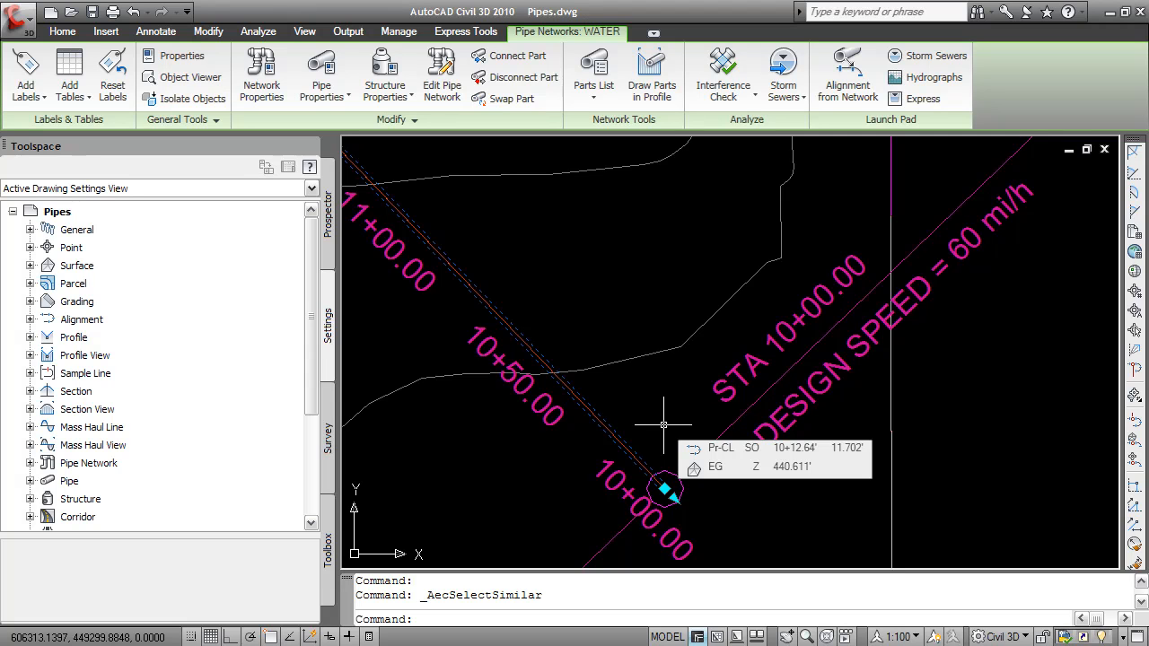
{"action": "right_click", "coordinate": [663, 424]}
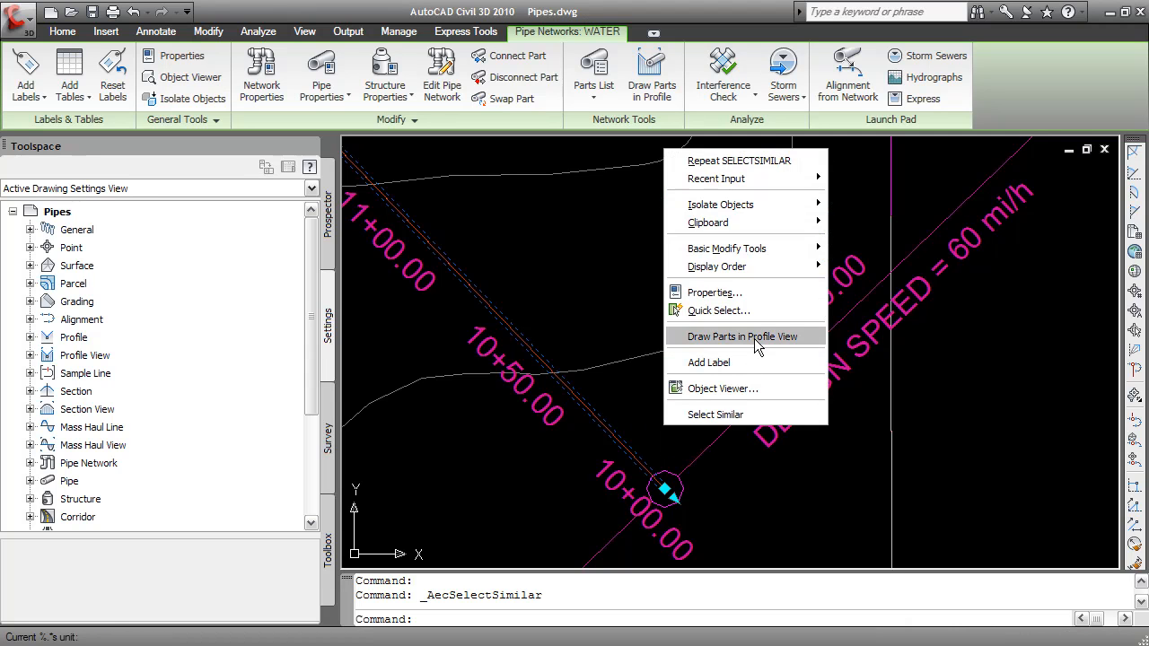
{"action": "left_click", "coordinate": [754, 338]}
{"action": "middle_click_drag", "start_coordinate": [743, 288], "coordinate": [428, 593]}
{"action": "scroll", "coordinate": [430, 588], "scroll_direction": "down", "scroll_amount": 4}
{"action": "left_click", "coordinate": [704, 420]}
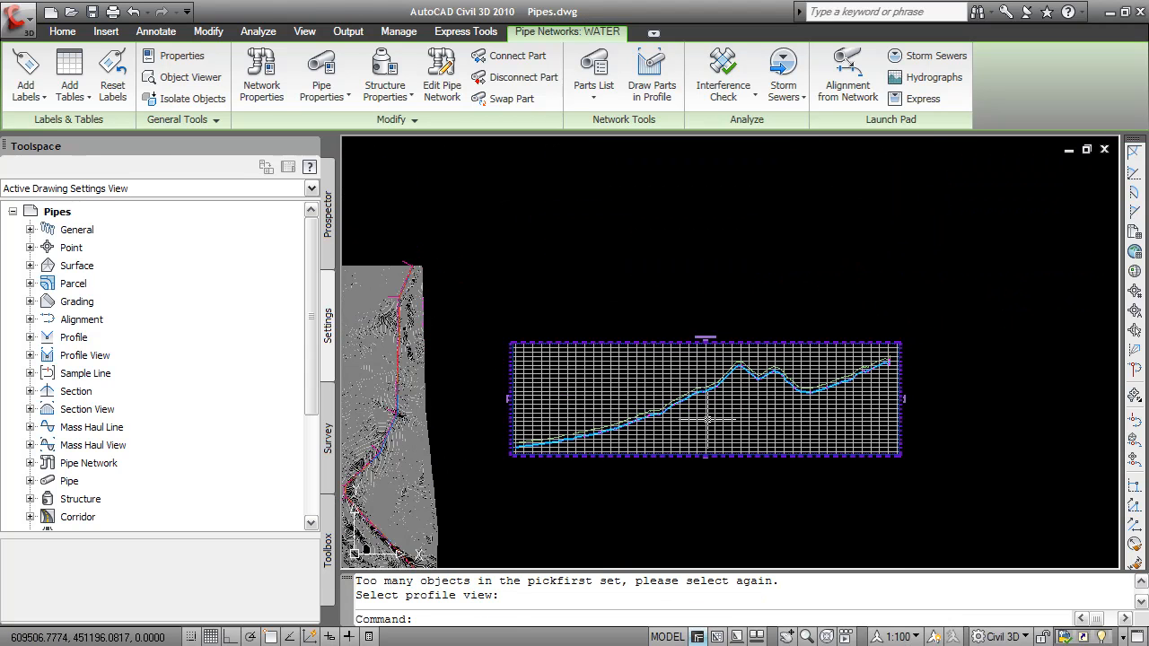
{"action": "key", "text": "Escape"}
Step: Inspect how the drawn pipes follow the ground profile along the Pr-CL profile view, including its high-station end
{"action": "scroll", "coordinate": [682, 404], "scroll_direction": "up", "scroll_amount": 6}
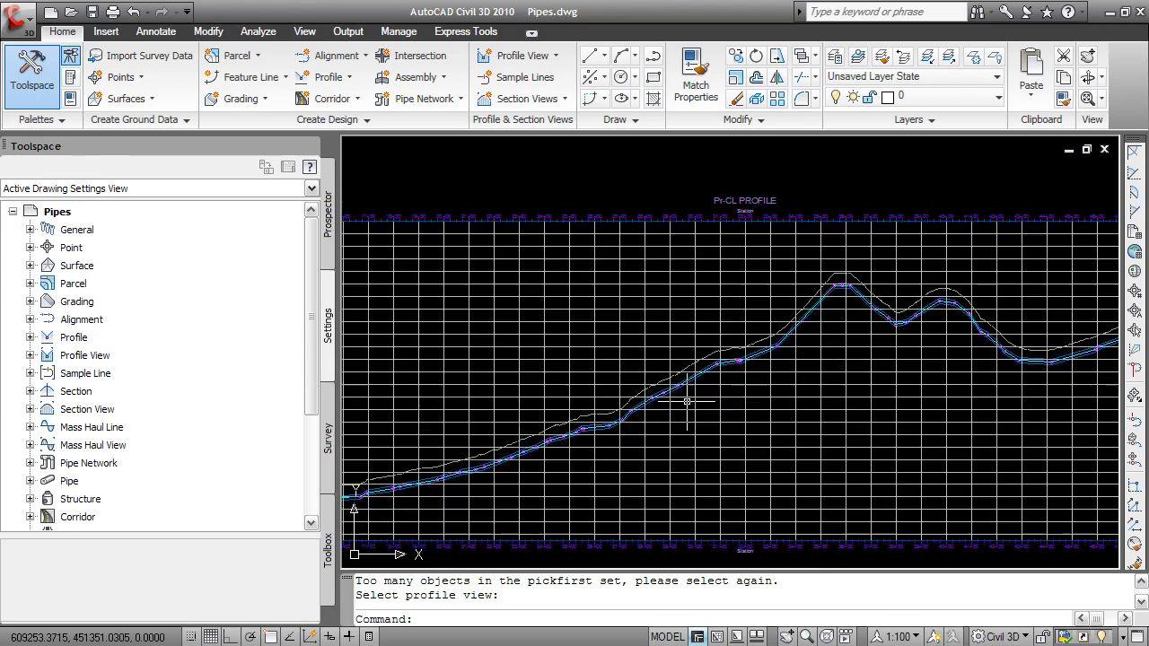
{"action": "scroll", "coordinate": [650, 389], "scroll_direction": "down", "scroll_amount": 5}
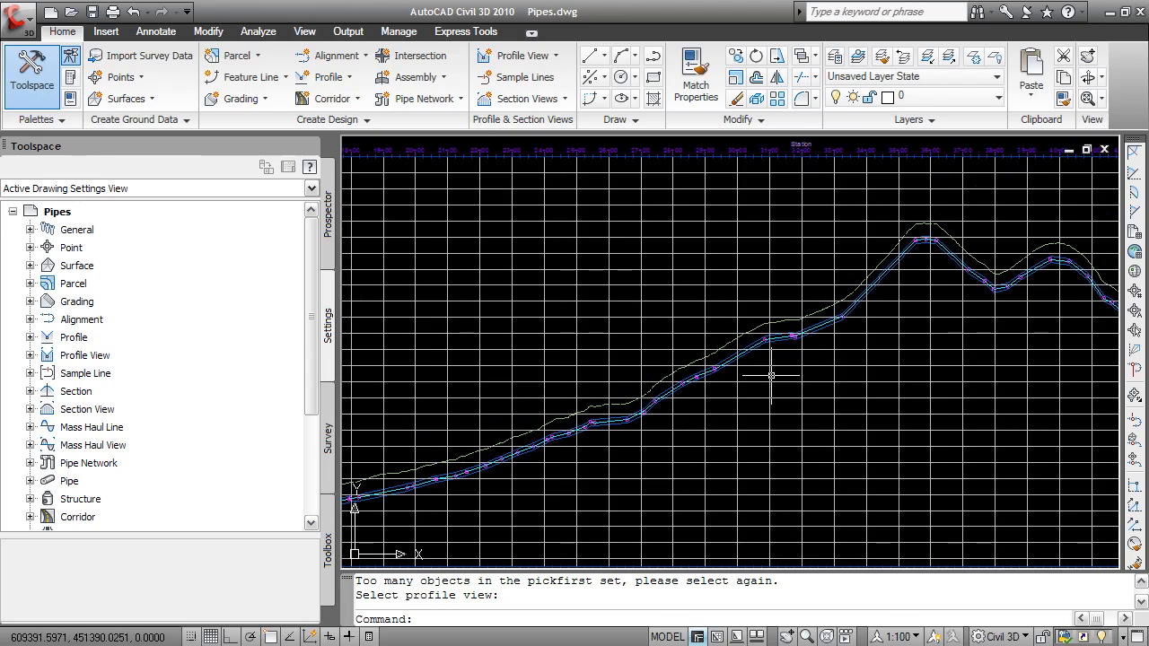
{"action": "scroll", "coordinate": [775, 263], "scroll_direction": "up", "scroll_amount": 5}
{"action": "scroll", "coordinate": [775, 263], "scroll_direction": "down", "scroll_amount": 5}
{"action": "scroll", "coordinate": [700, 290], "scroll_direction": "up", "scroll_amount": 4}
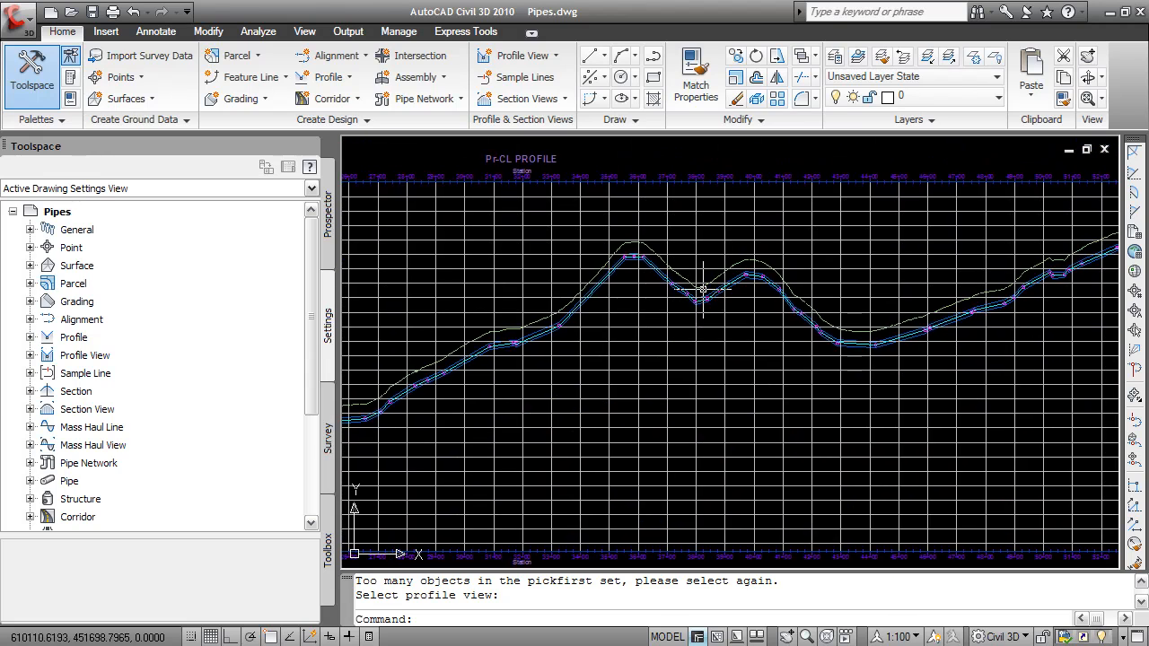
{"action": "scroll", "coordinate": [775, 353], "scroll_direction": "down", "scroll_amount": 5}
{"action": "scroll", "coordinate": [903, 295], "scroll_direction": "up", "scroll_amount": 5}
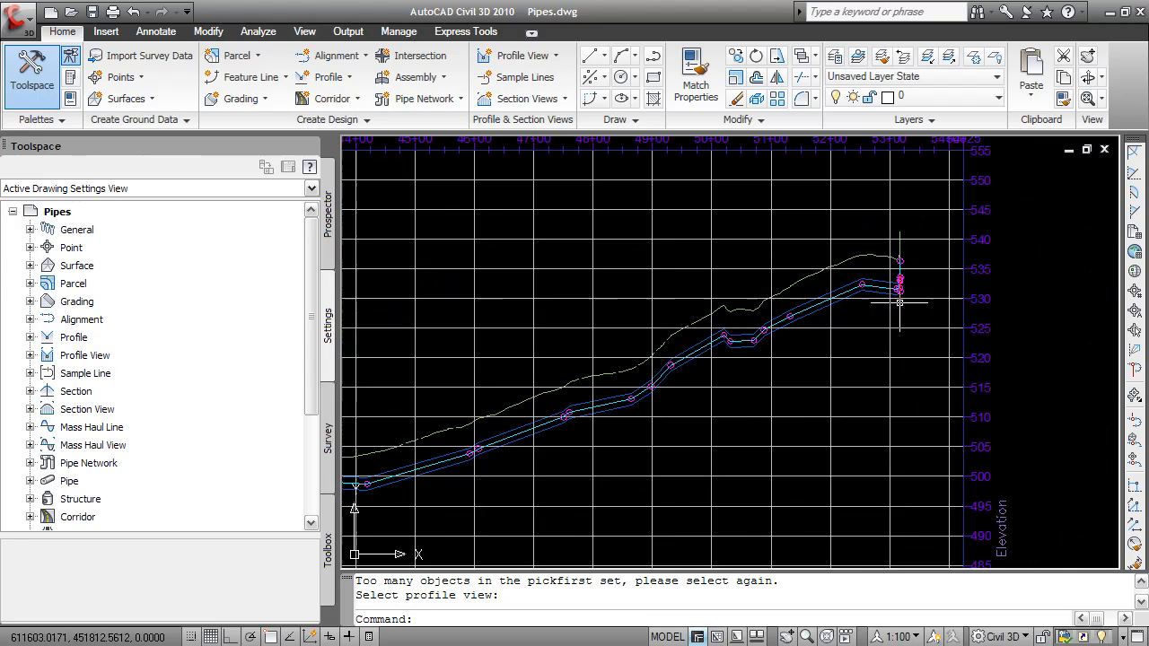
{"action": "scroll", "coordinate": [680, 339], "scroll_direction": "down", "scroll_amount": 8}
{"action": "scroll", "coordinate": [680, 339], "scroll_direction": "up", "scroll_amount": 5}
Step: Select all similar WATER network parts in plan and examine them from a tilted 3D angle in Object Viewer
{"action": "scroll", "coordinate": [672, 290], "scroll_direction": "down", "scroll_amount": 5}
{"action": "scroll", "coordinate": [584, 391], "scroll_direction": "up", "scroll_amount": 8}
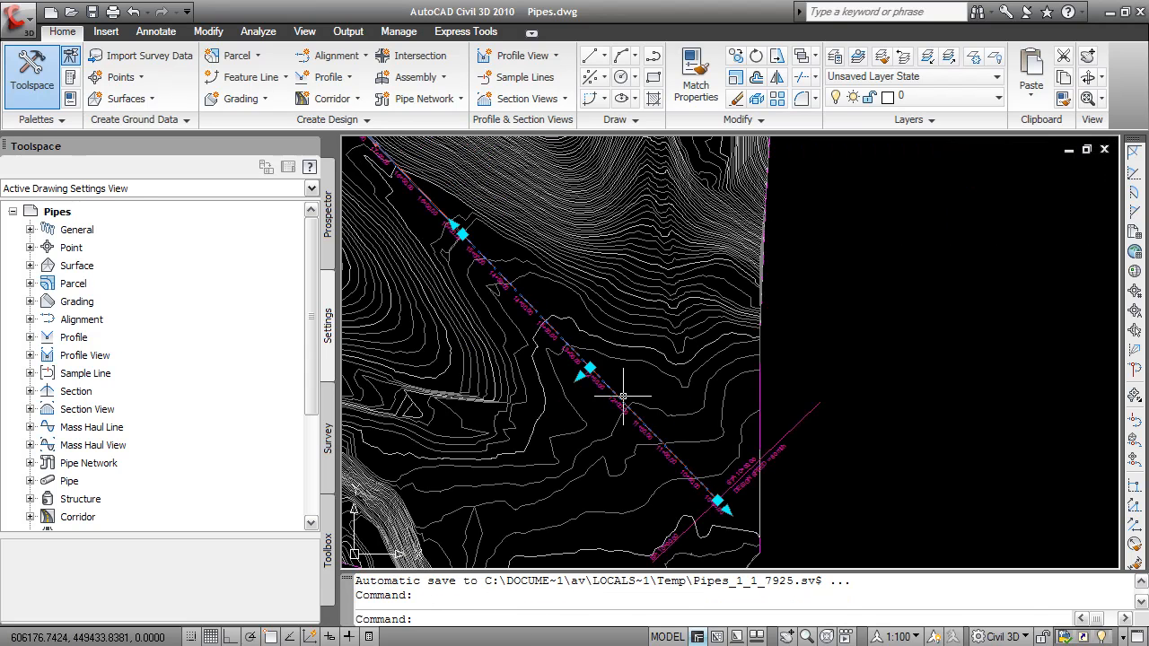
{"action": "right_click", "coordinate": [709, 325]}
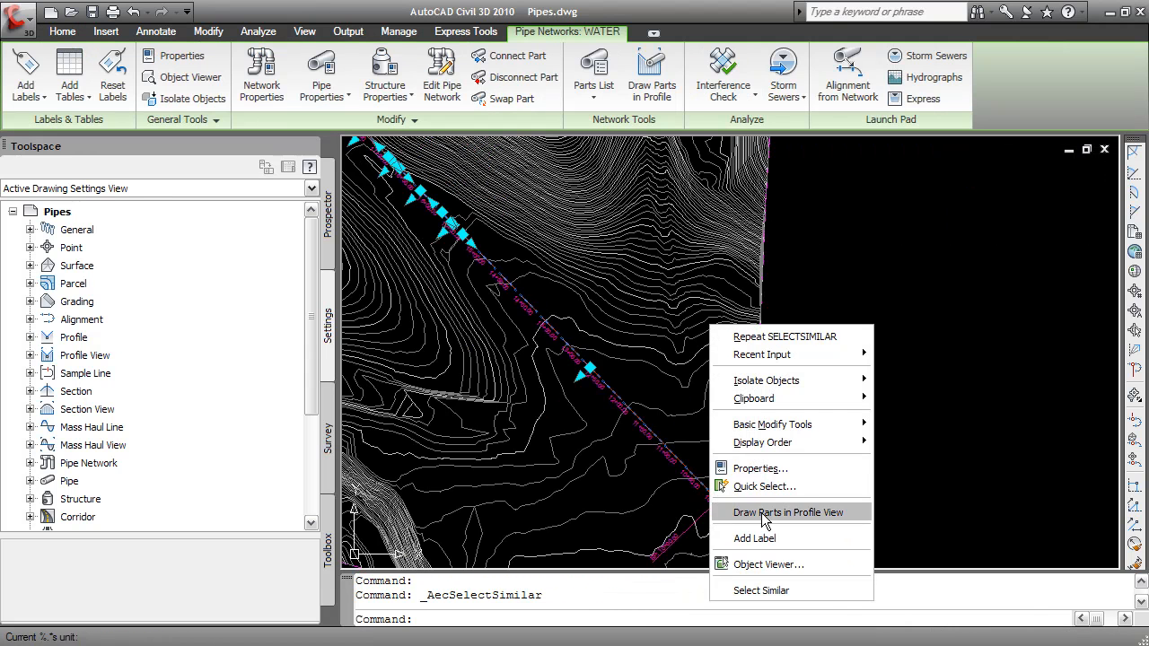
{"action": "left_click", "coordinate": [774, 565]}
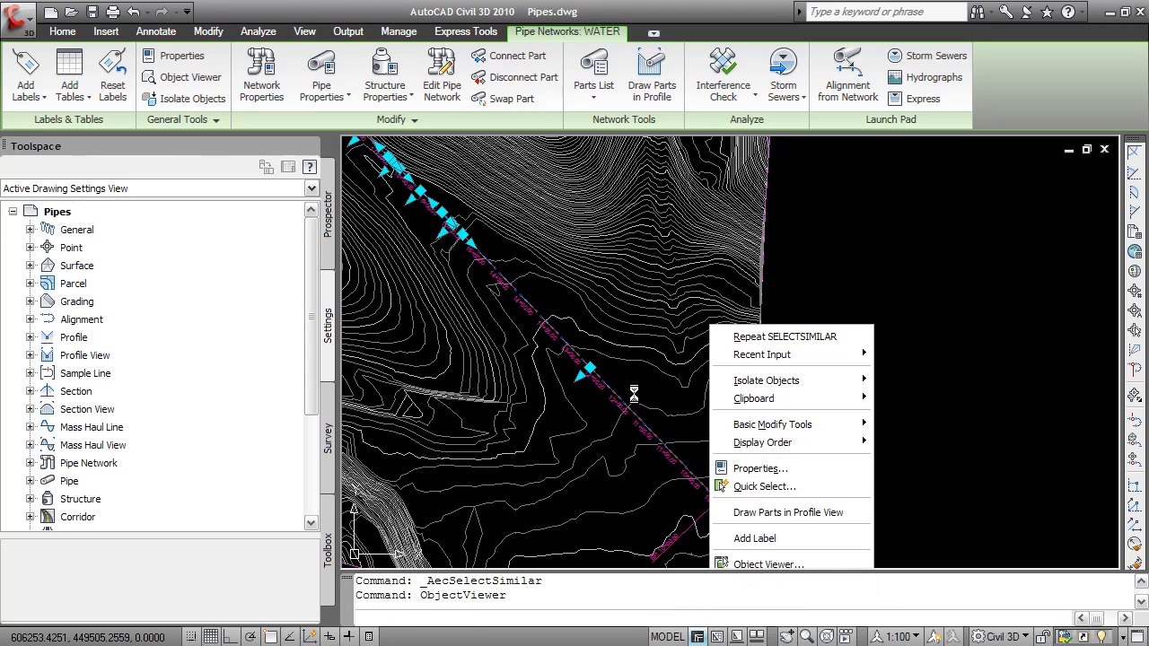
{"action": "left_click_drag", "start_coordinate": [582, 464], "coordinate": [519, 299]}
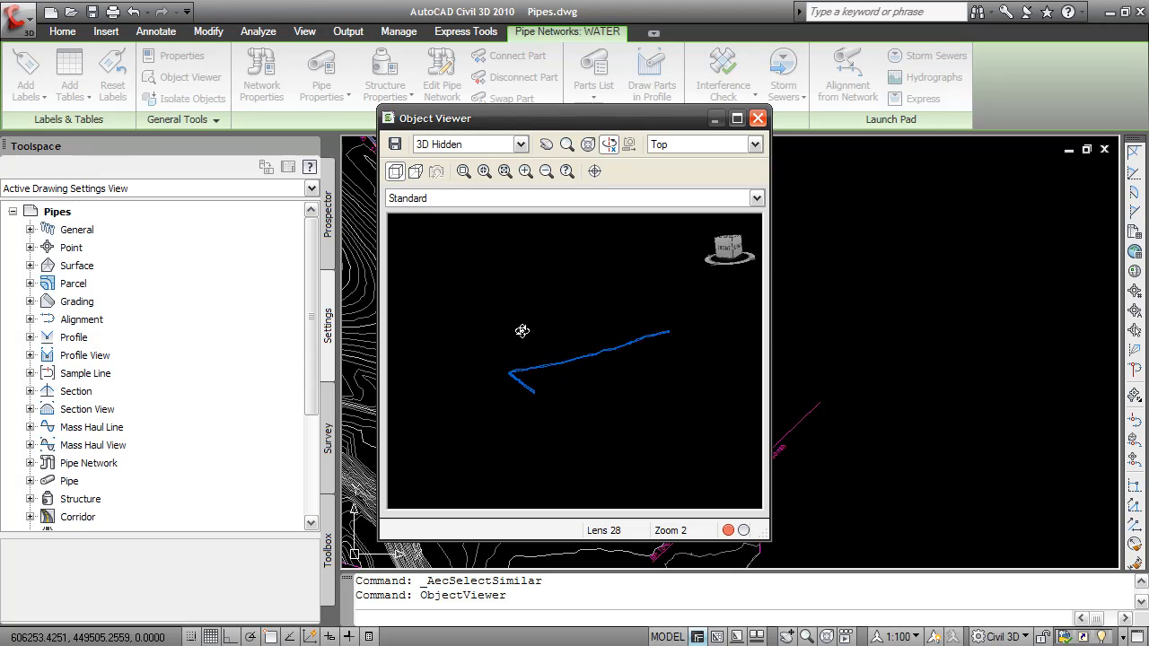